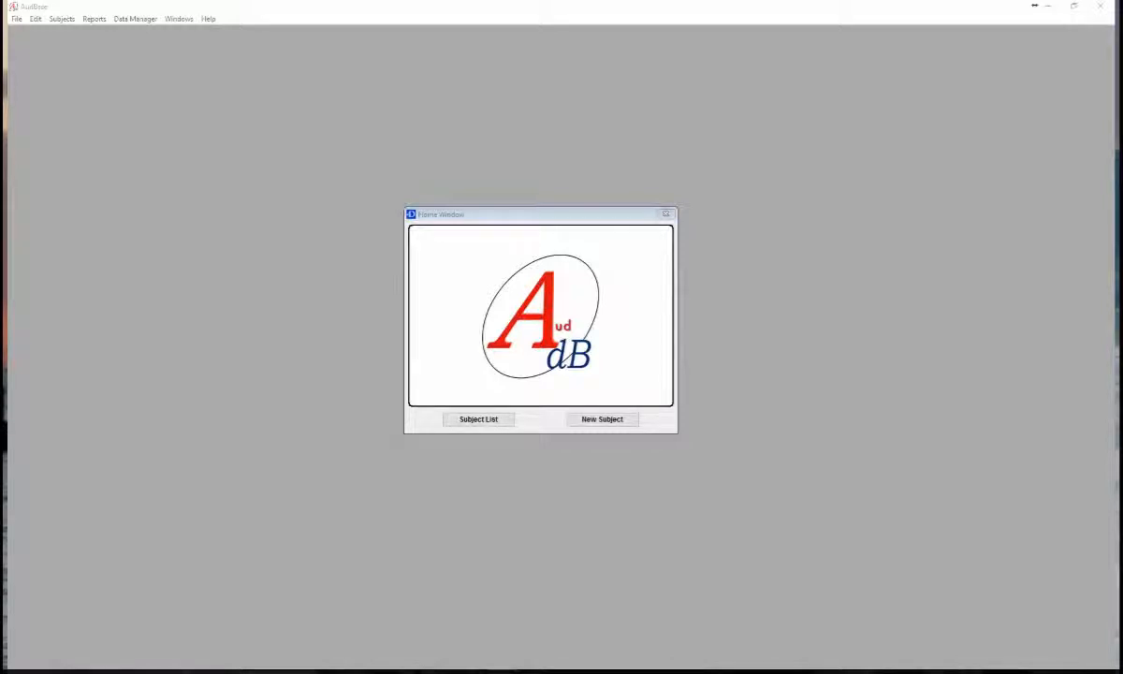
- Open the subject list and narrow it to subjects whose names begin with A
click(452, 218)
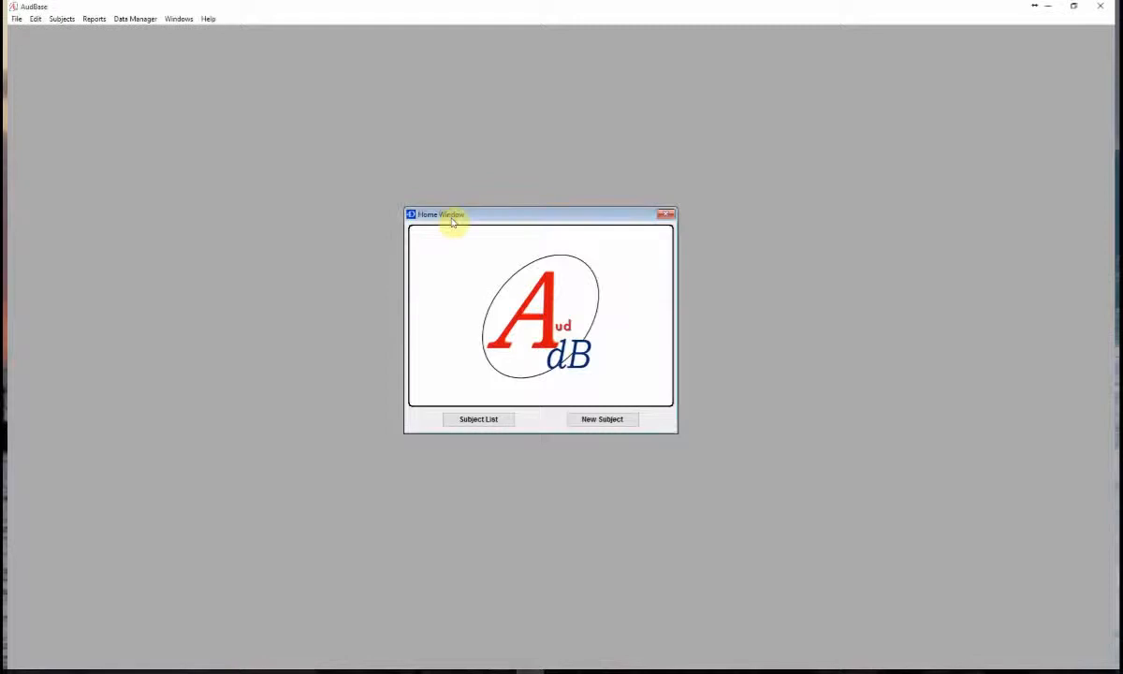
click(479, 420)
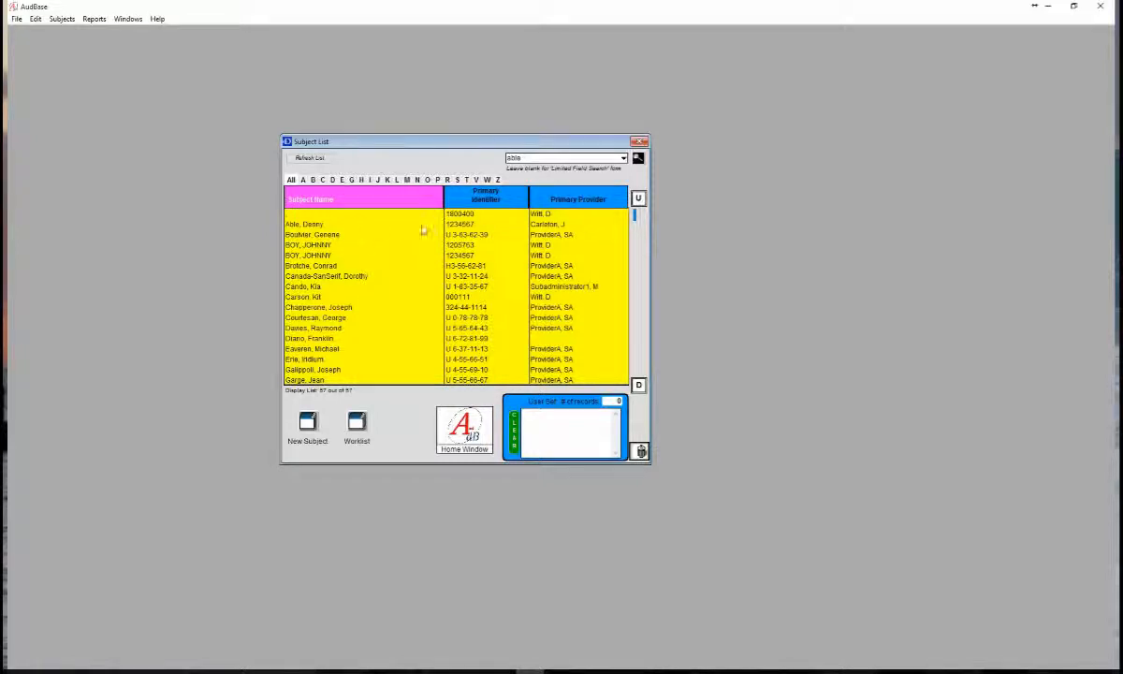
click(638, 385)
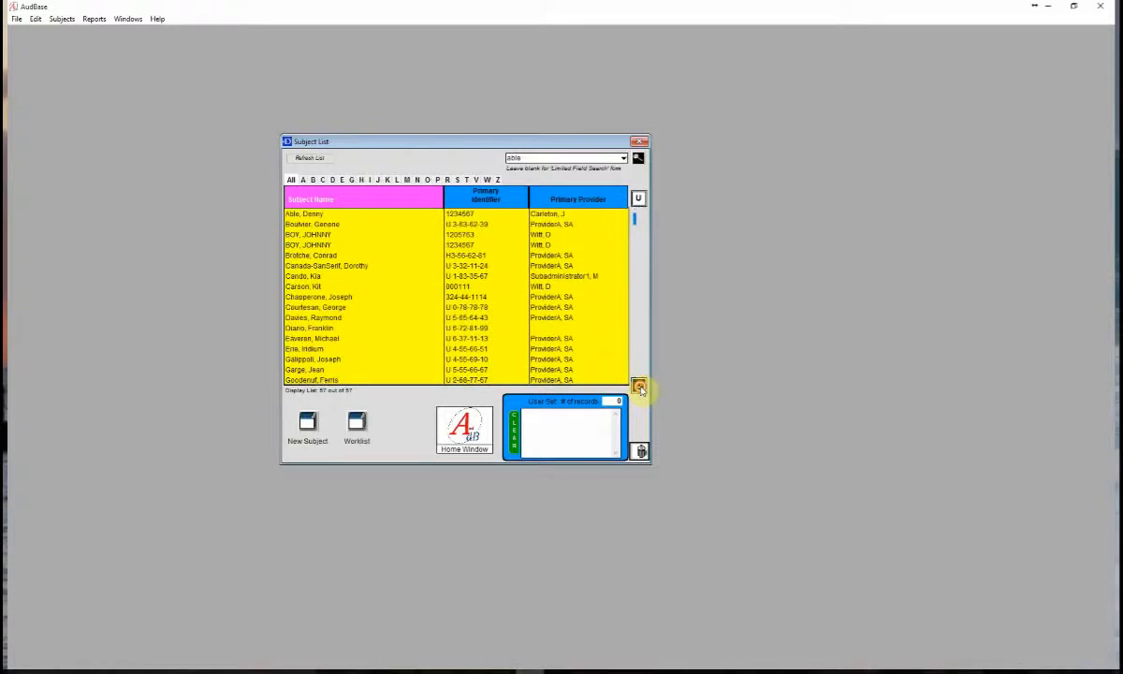
click(638, 385)
click(638, 385)
click(638, 385)
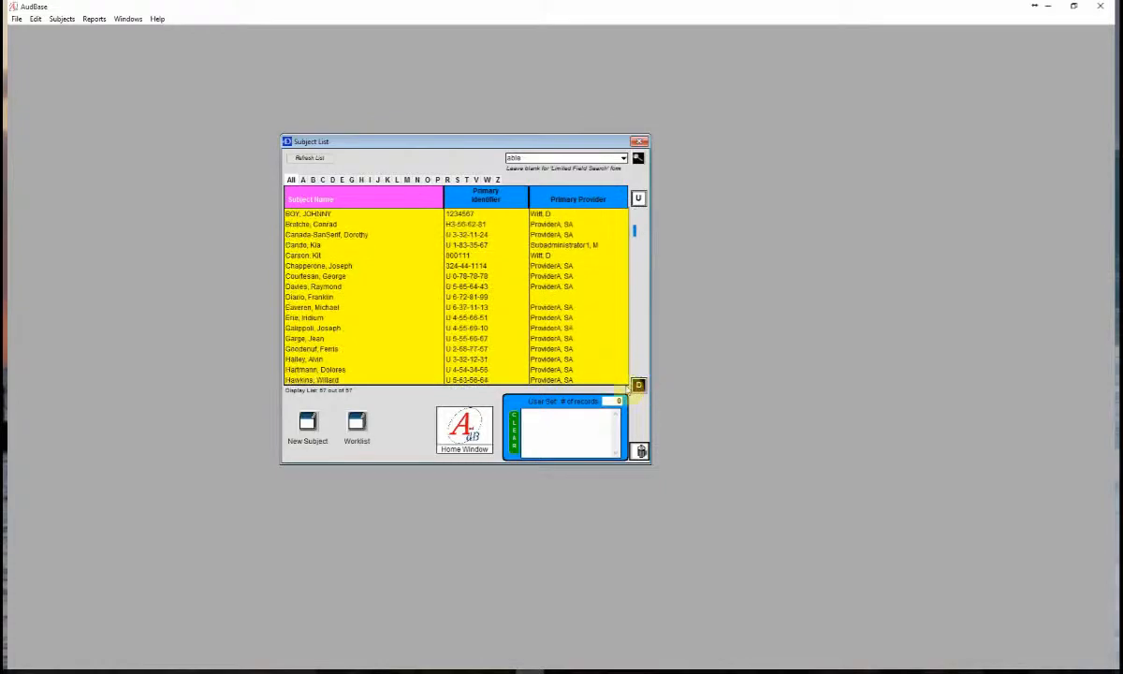
click(303, 182)
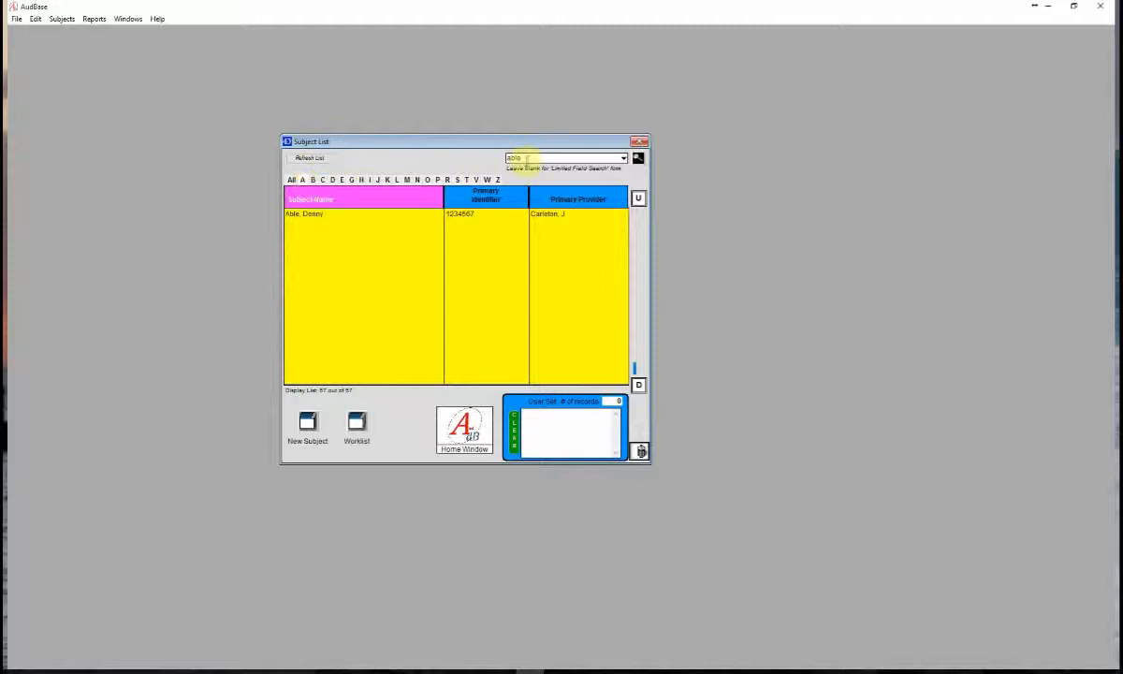
- View the worklist of pending orders and close it without selecting an order
click(516, 158)
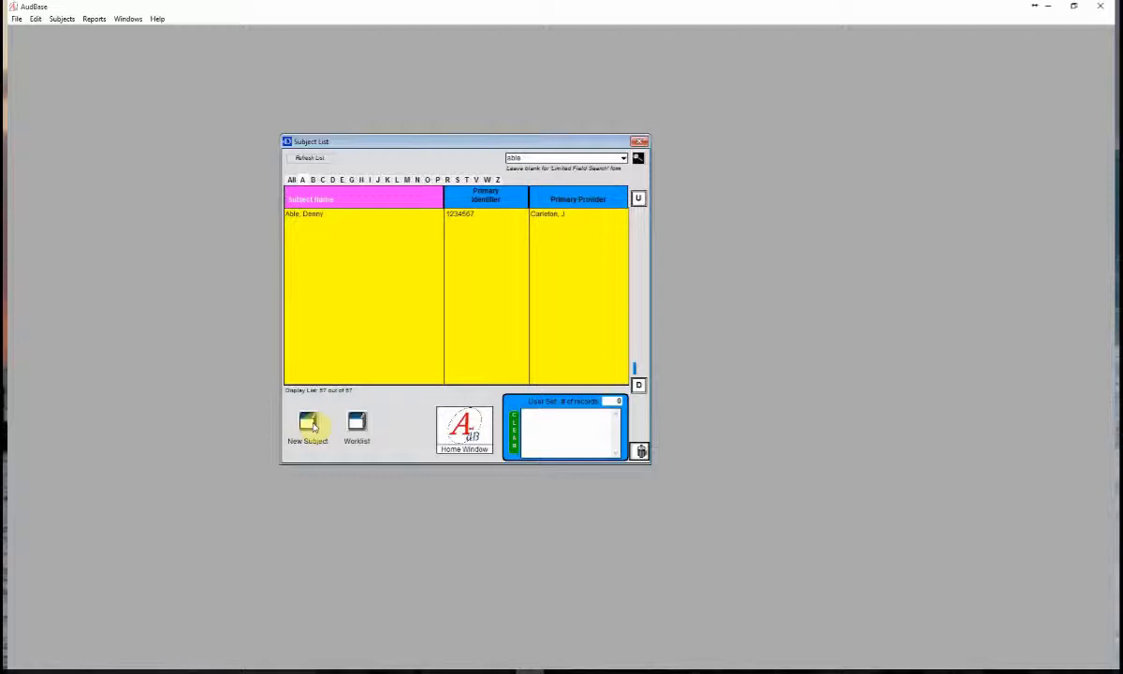
click(358, 424)
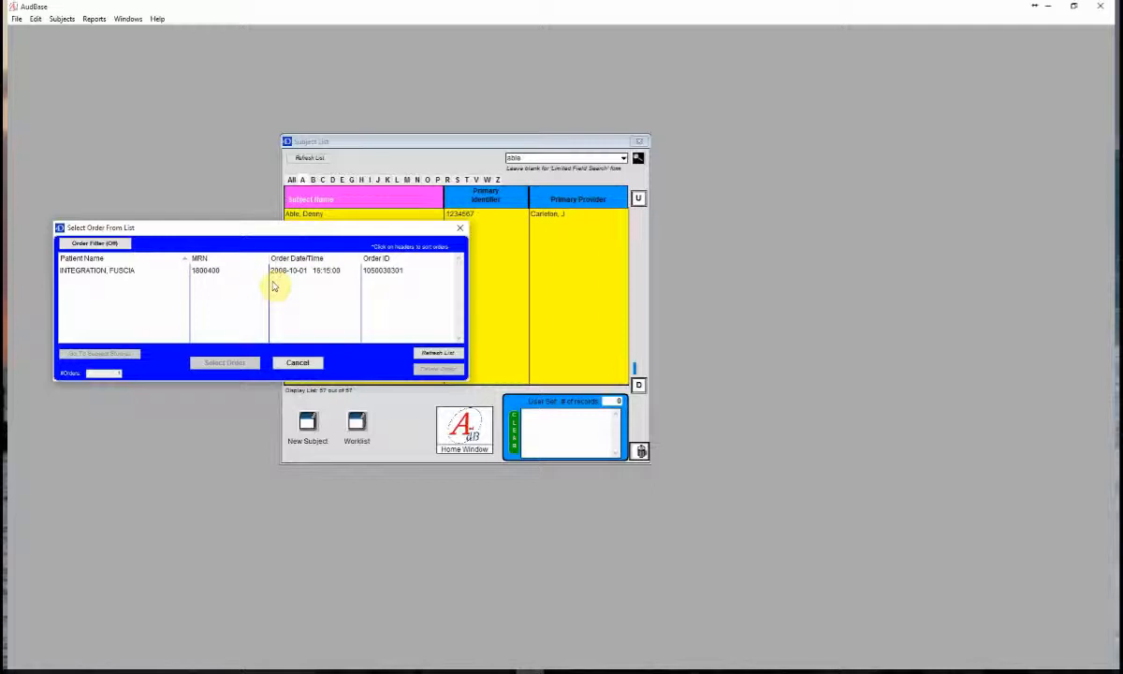
click(298, 364)
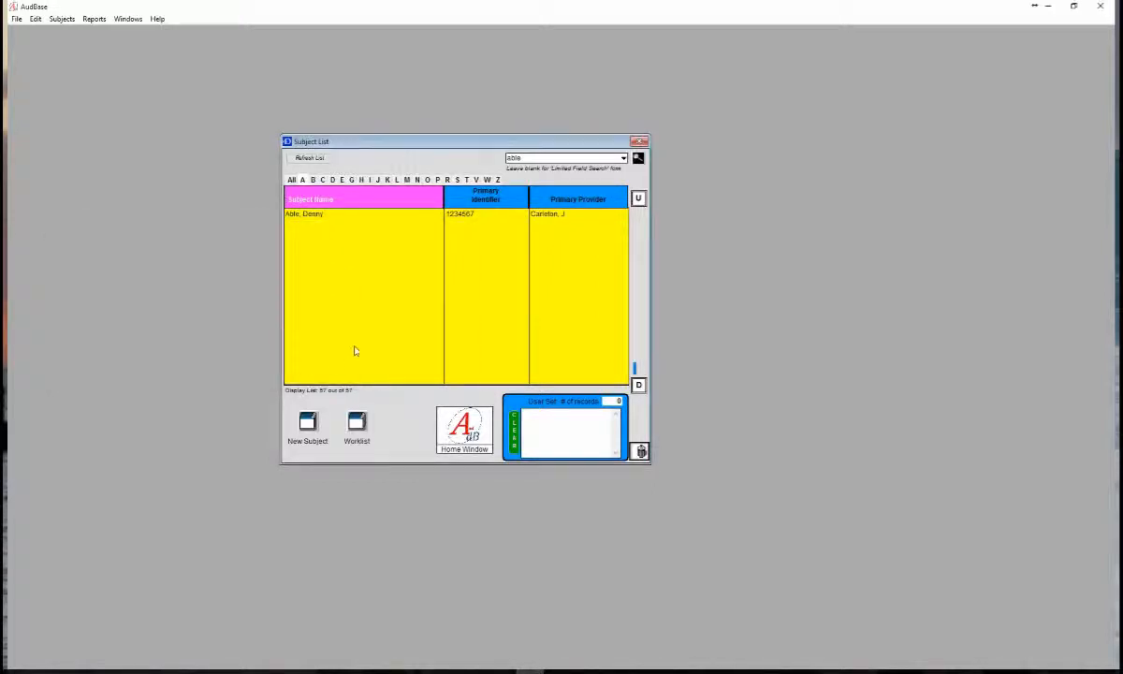
- Open the listed subject's record and review its tympanograms, SAT\SRT\WR results and demographics
double_click(305, 216)
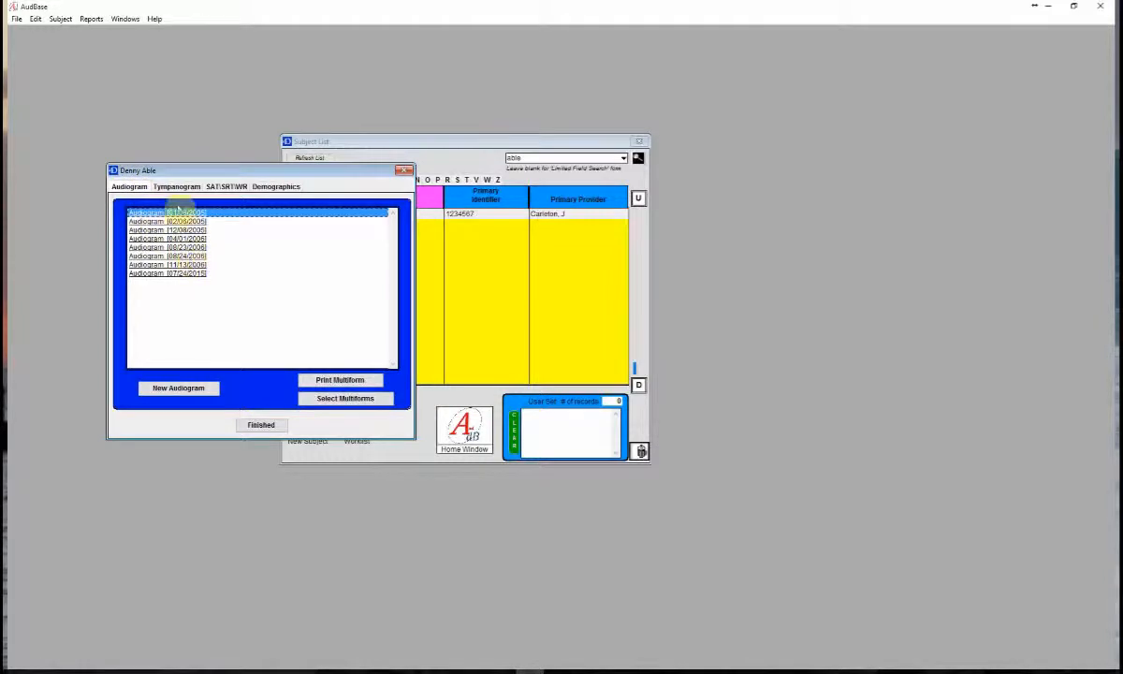
click(173, 188)
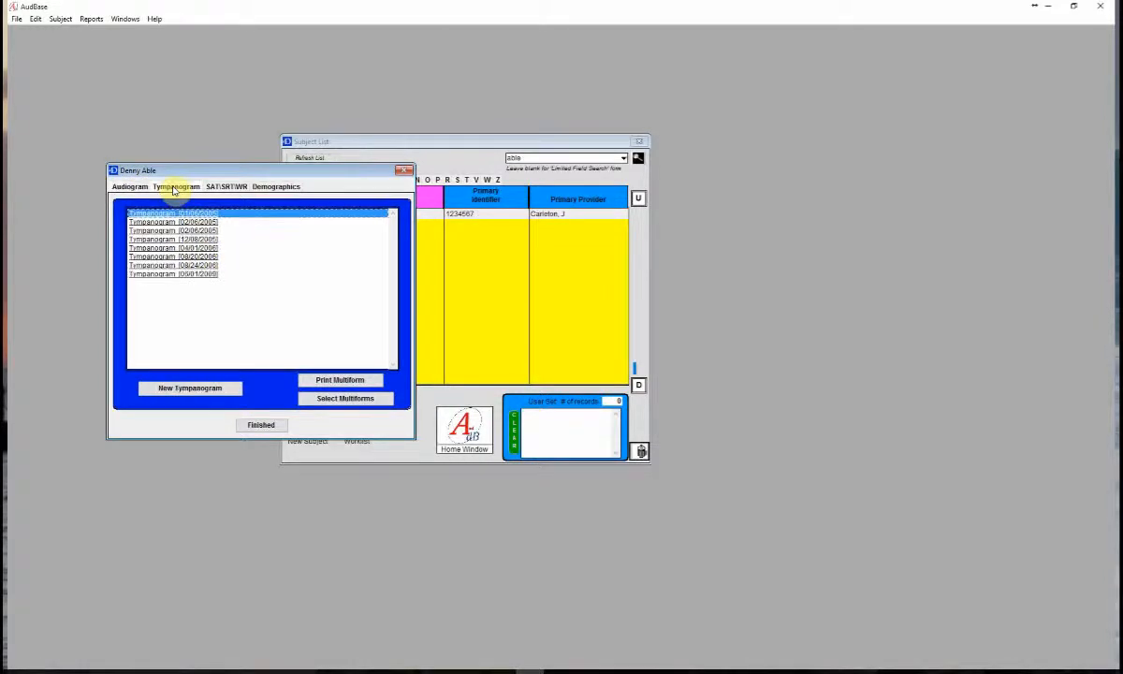
click(222, 188)
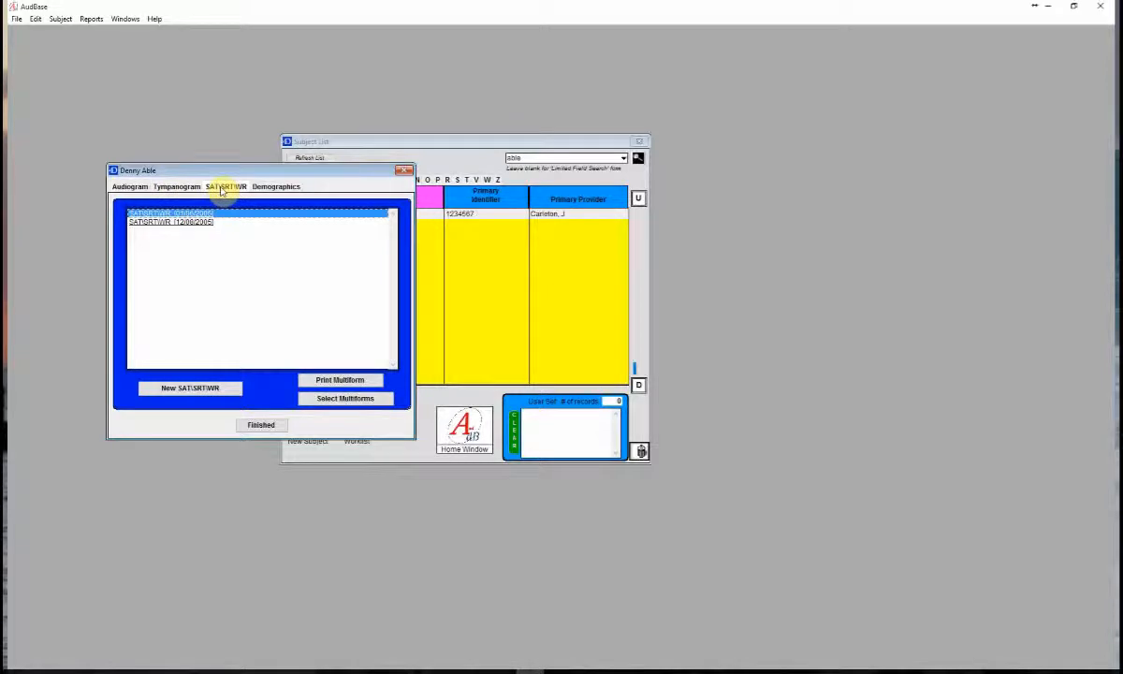
click(272, 190)
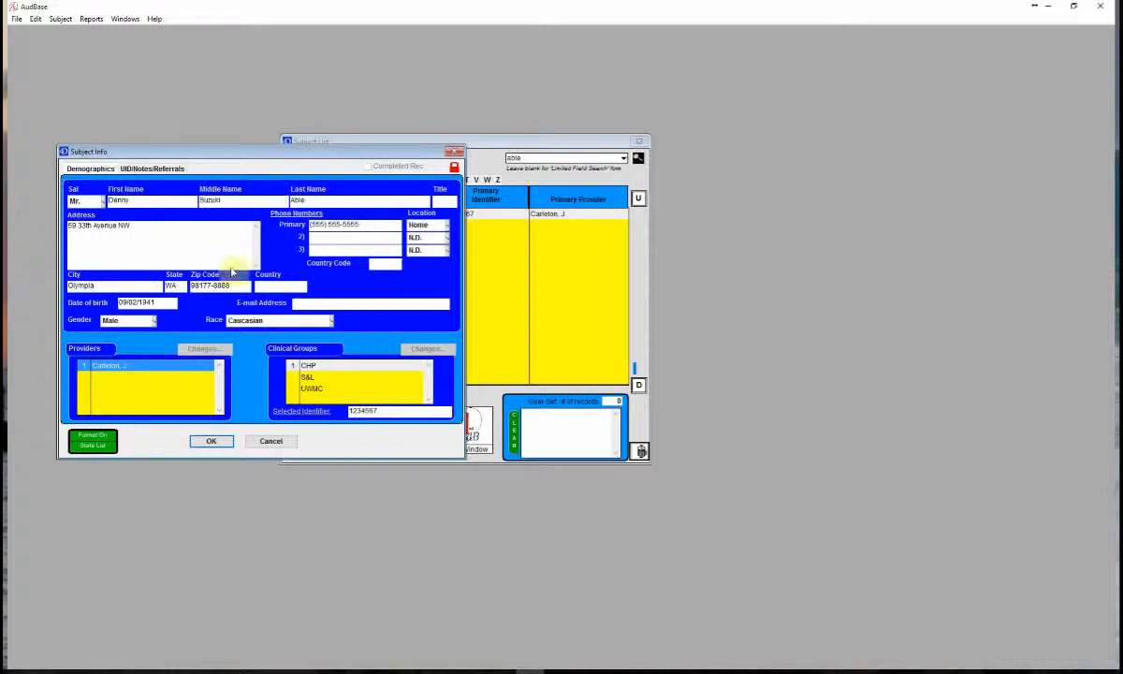
click(222, 442)
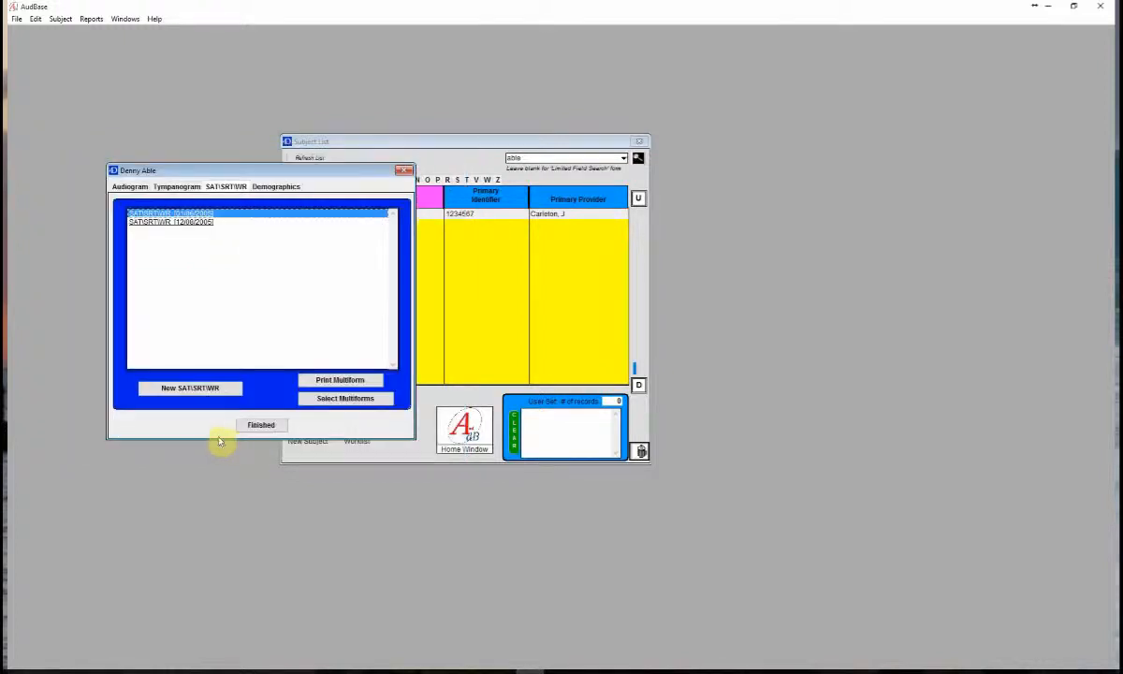
- Create a new audiogram for the subject and move its form clear of the window's edge
click(130, 187)
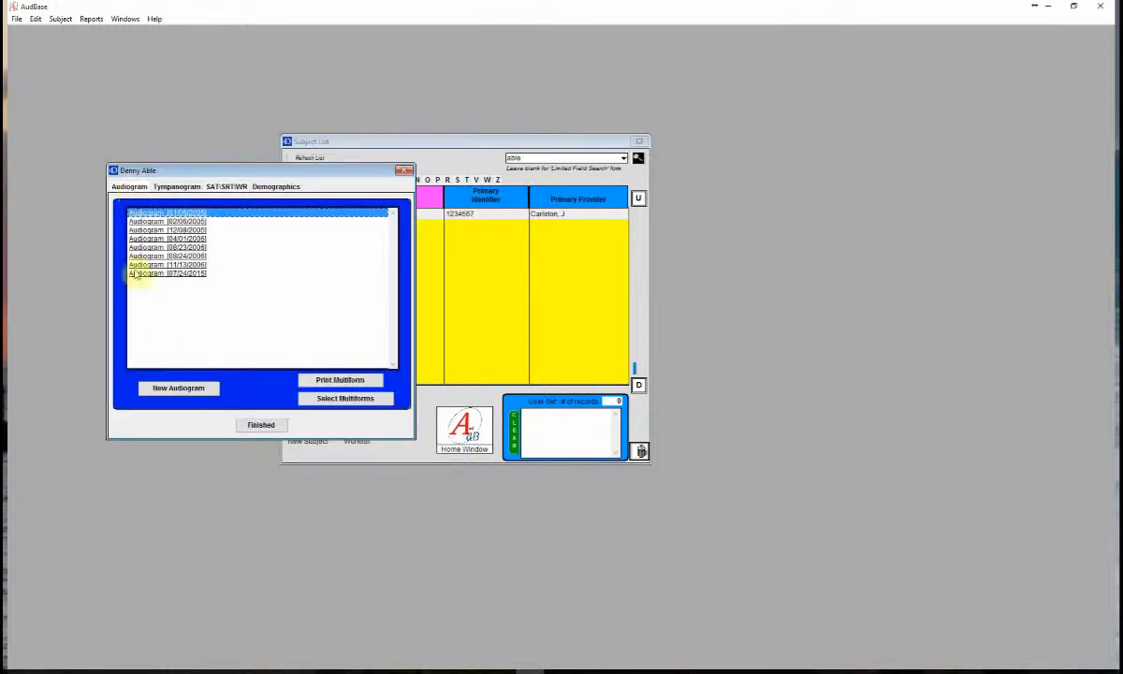
click(176, 389)
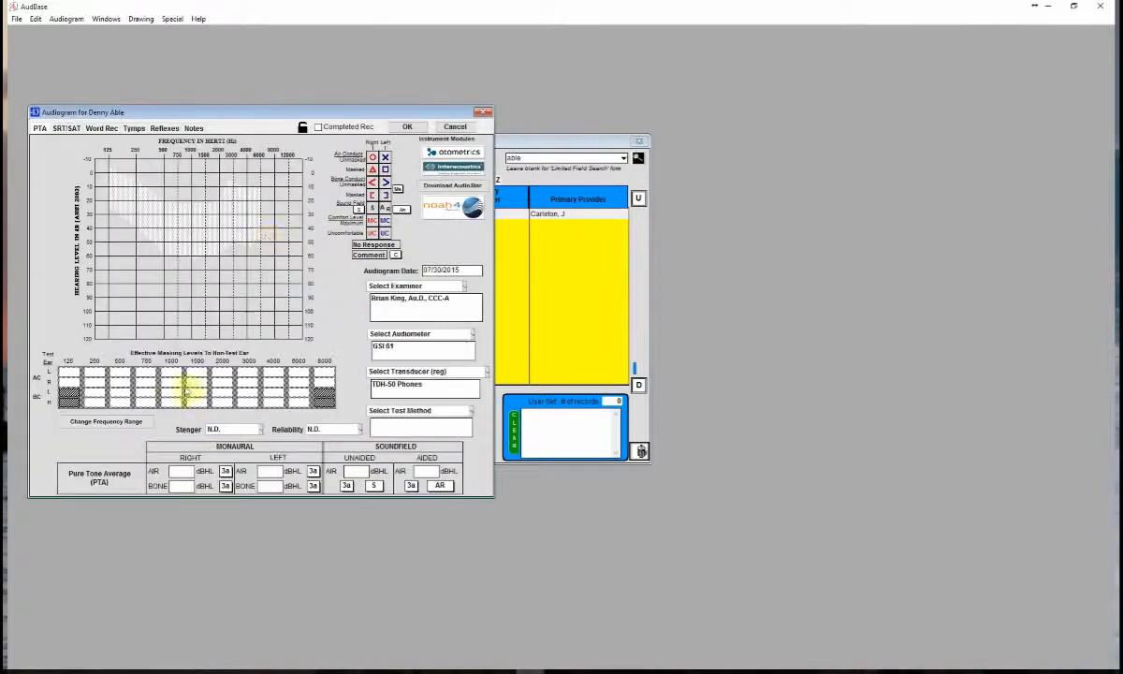
drag(256, 120, 438, 122)
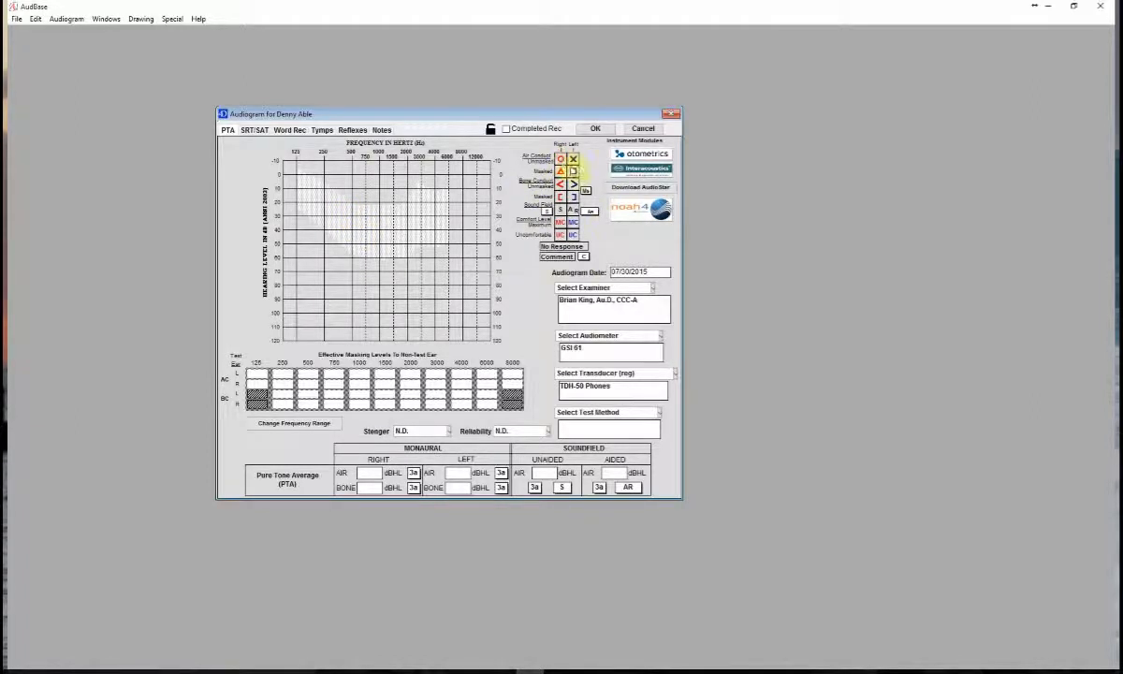
- Plot right-ear unmasked air-conduction thresholds of 10, 20, 30, 20, 30, 25 and 30 dB at 125, 250, 500, 1000, 2000, 4000 and 8000 Hz
click(560, 159)
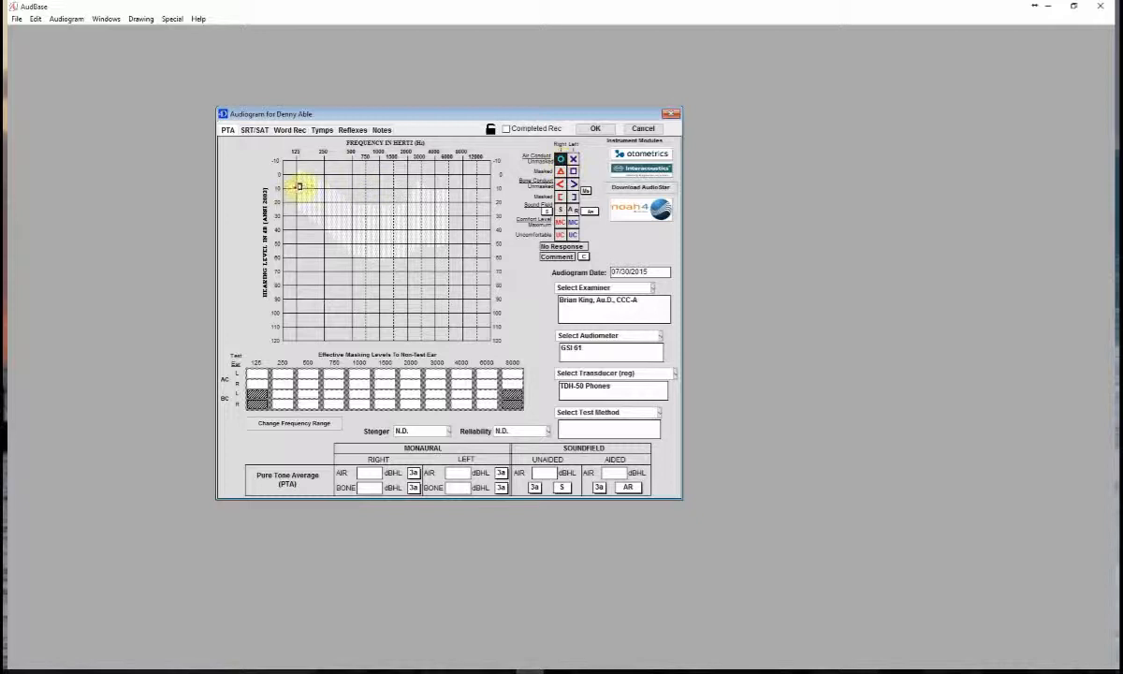
click(295, 188)
click(323, 202)
click(353, 216)
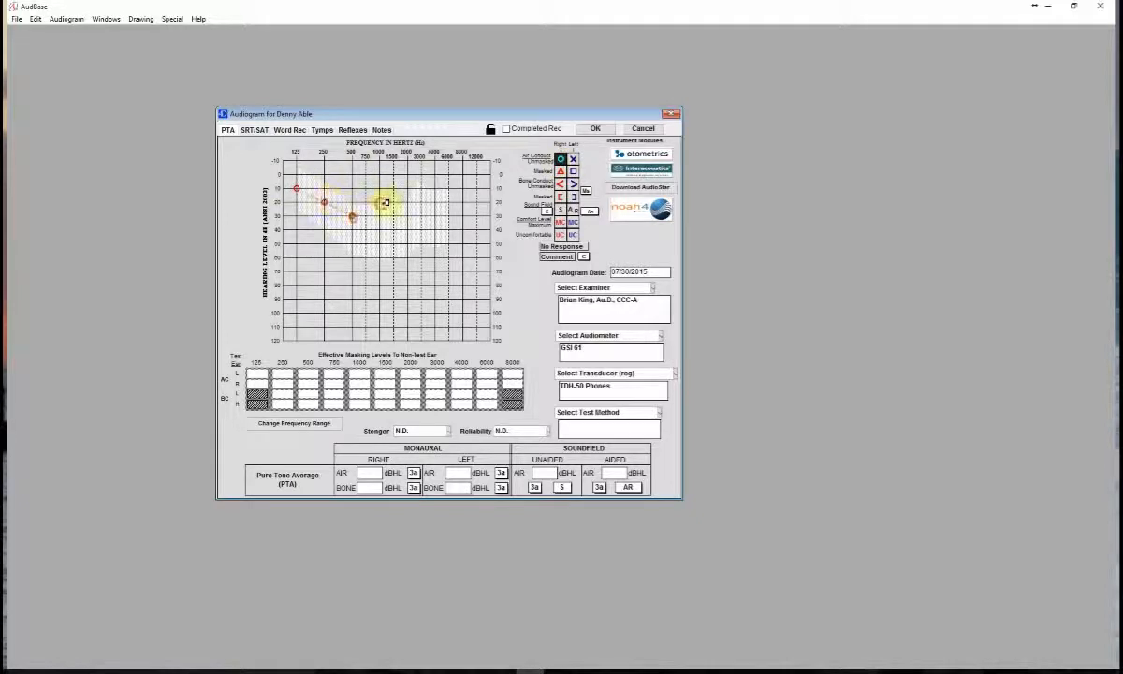
click(380, 202)
click(407, 216)
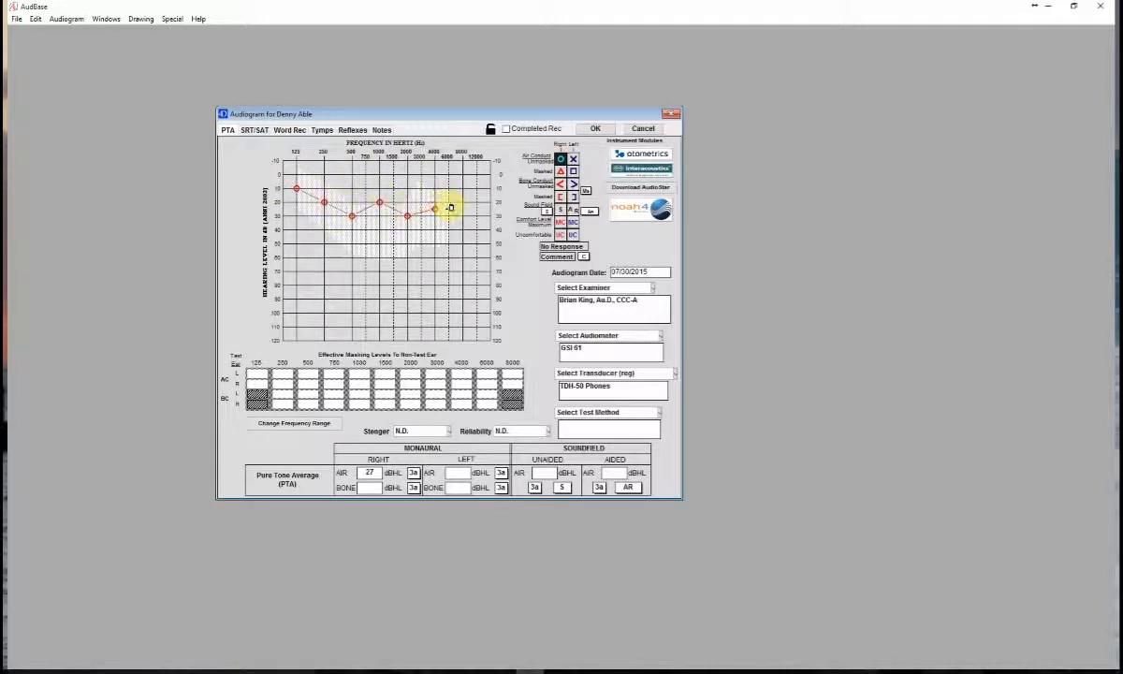
click(435, 208)
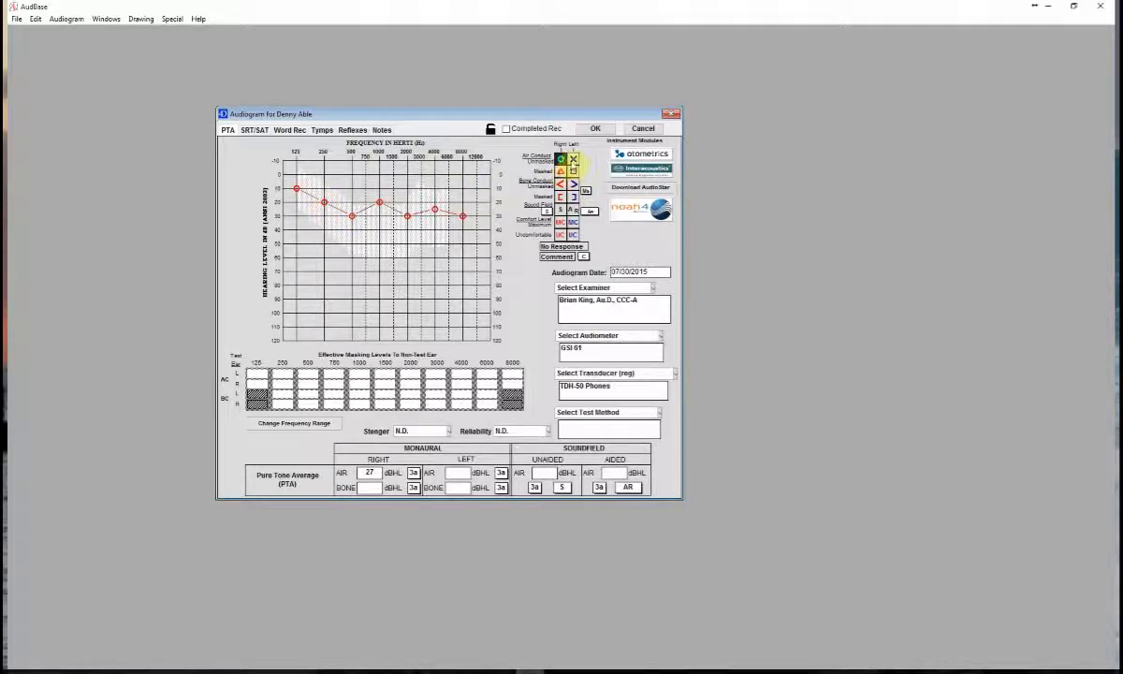
- Change the right-ear unmasked air-conduction threshold at 1000 Hz to 40 dB
click(561, 159)
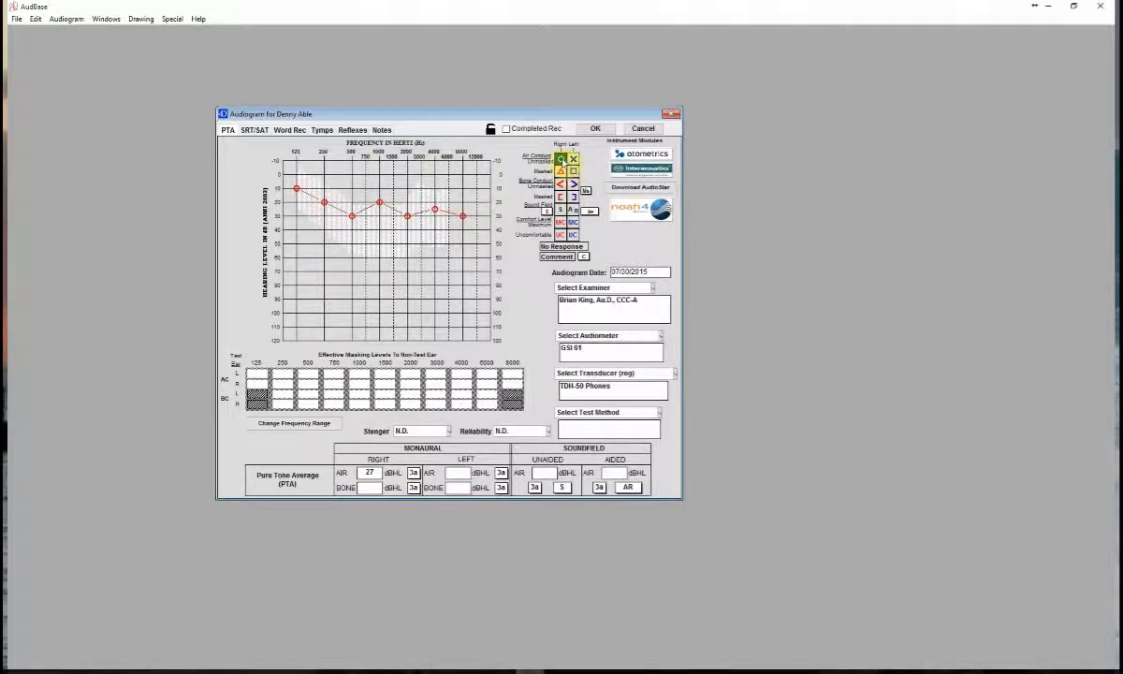
click(383, 229)
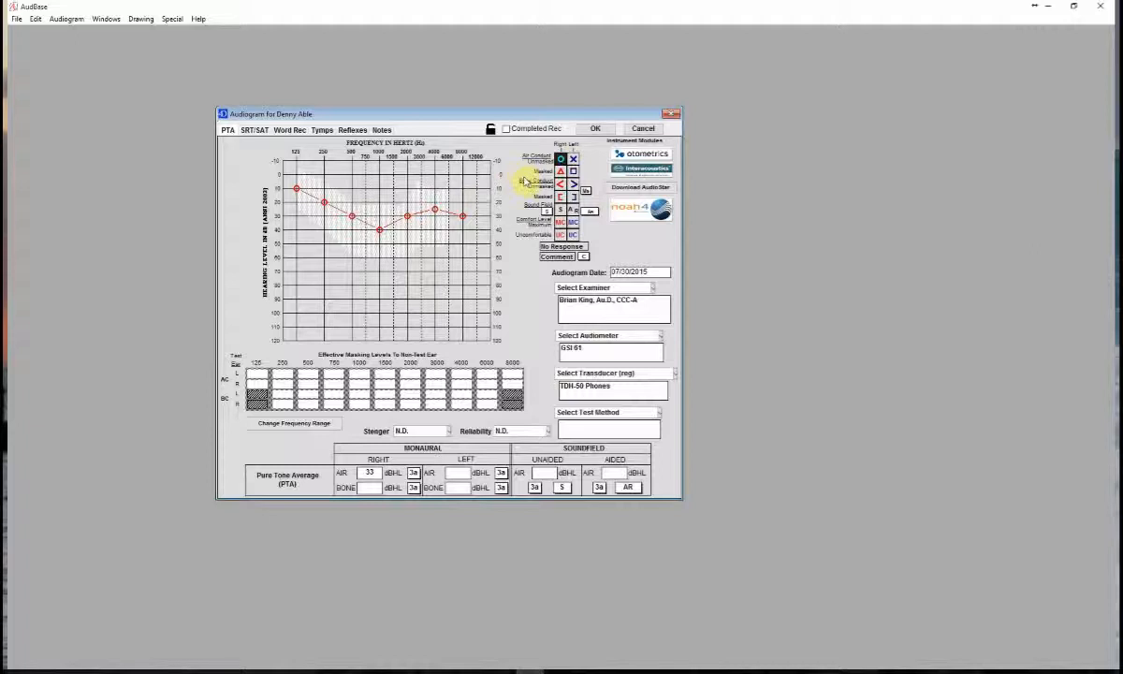
- Plot left-ear unmasked air-conduction thresholds of 40, 55, 55, 50, 45 and 40 dB at 125, 500, 1000, 2000, 4000 and 8000 Hz
click(572, 159)
click(296, 229)
click(352, 250)
click(379, 250)
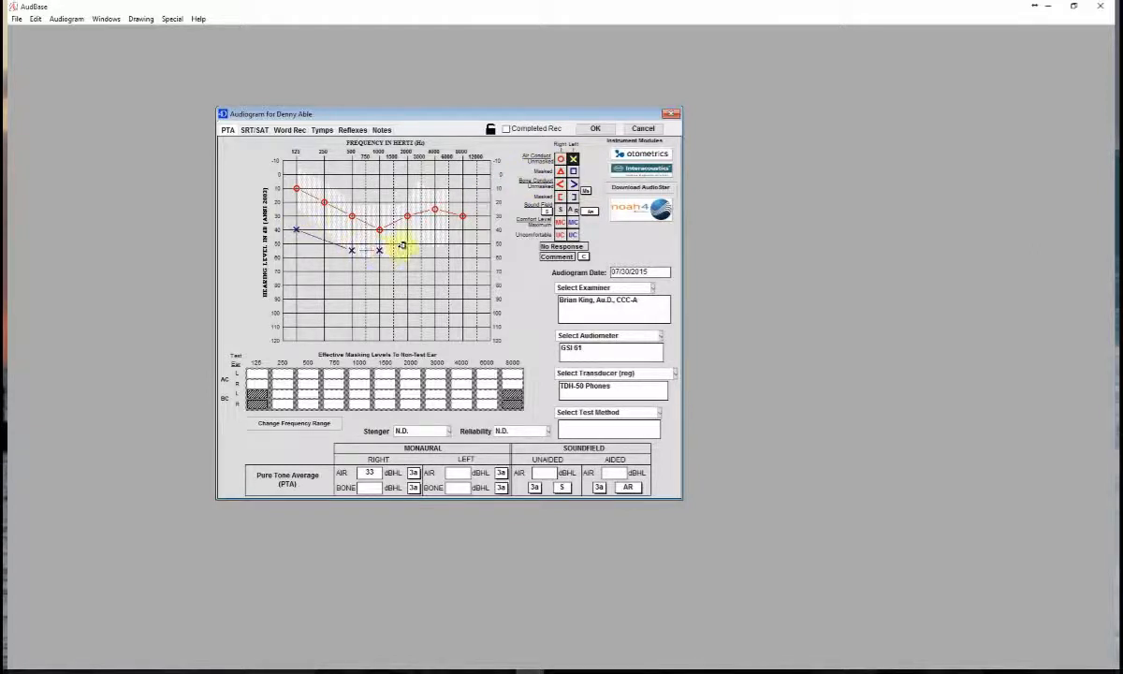
click(407, 243)
click(434, 235)
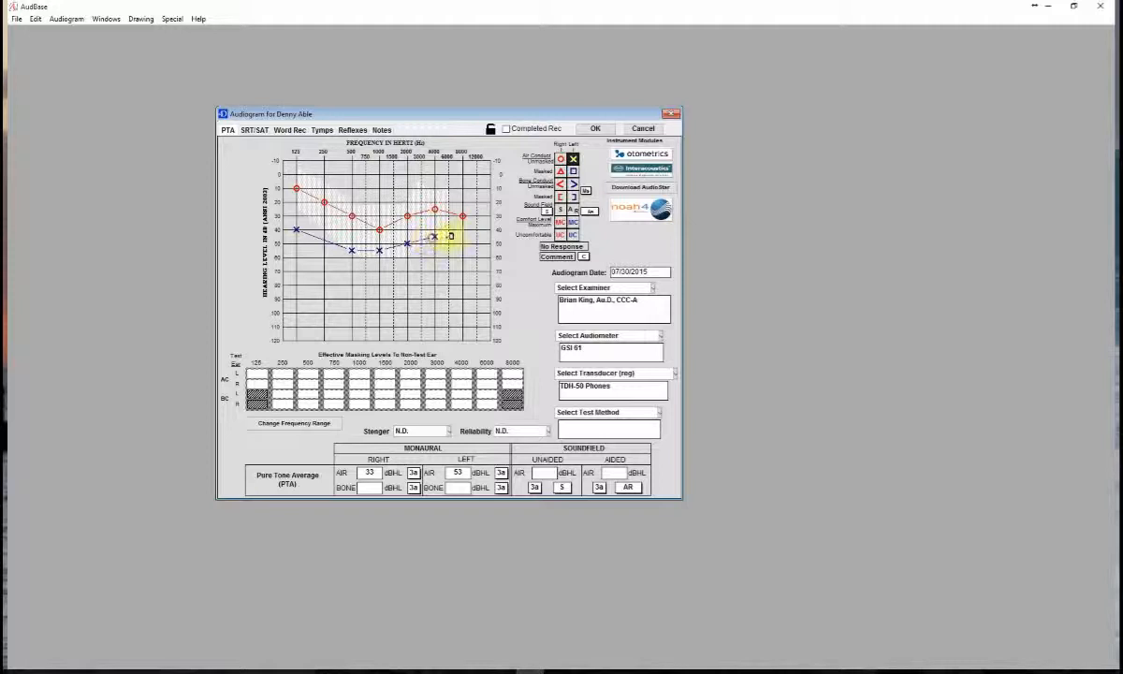
click(464, 231)
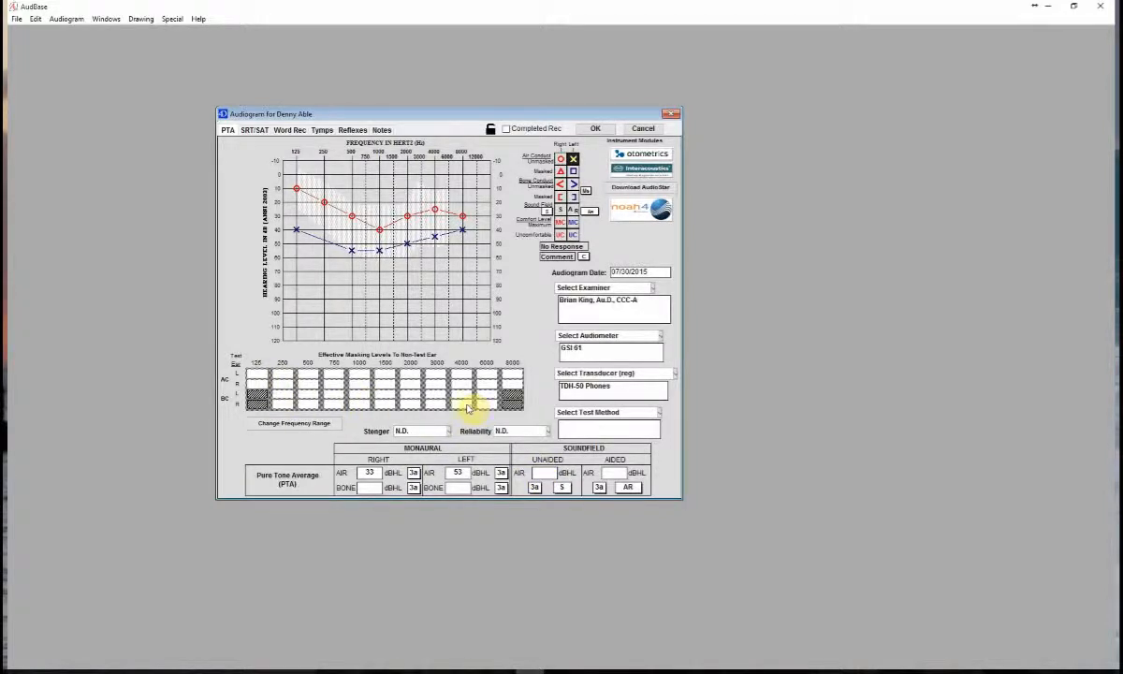
- Display a comparison audiogram beside the current one, view the 04/01/2006 test, and close the comparison
click(64, 19)
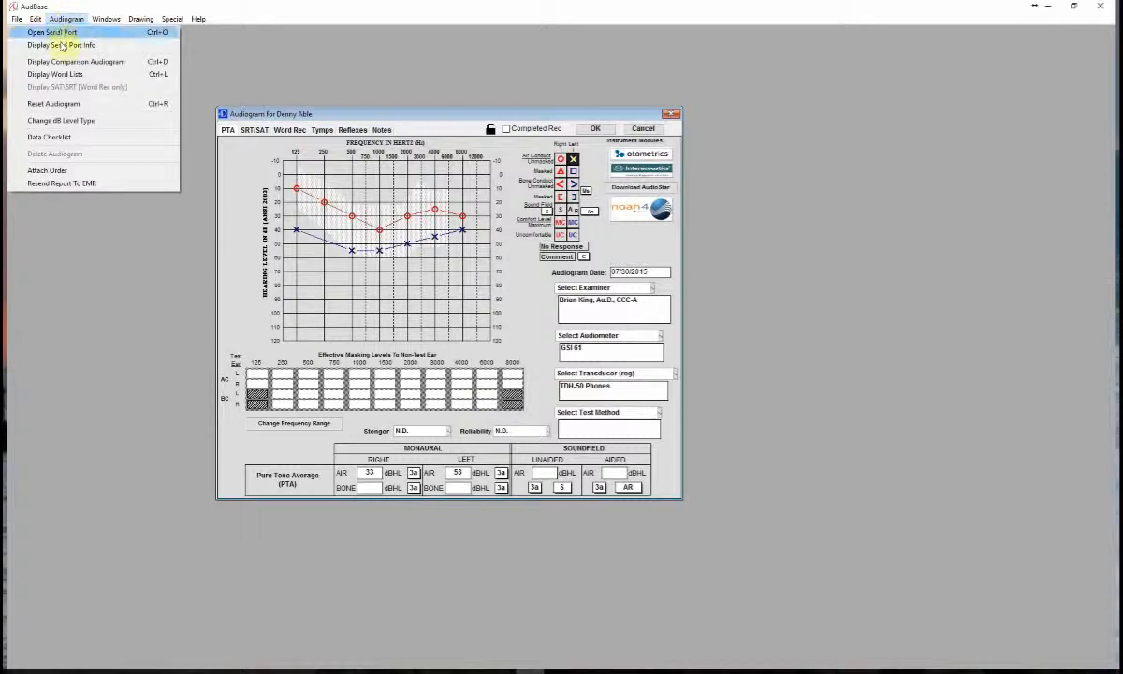
click(62, 62)
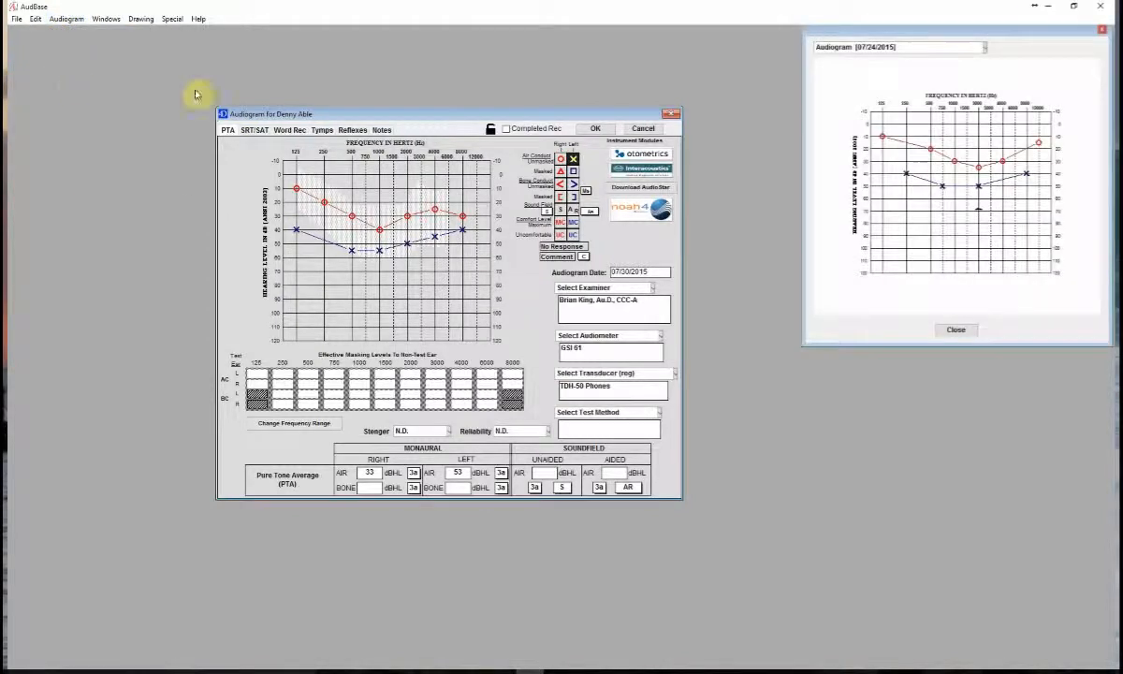
drag(828, 38, 727, 105)
click(782, 121)
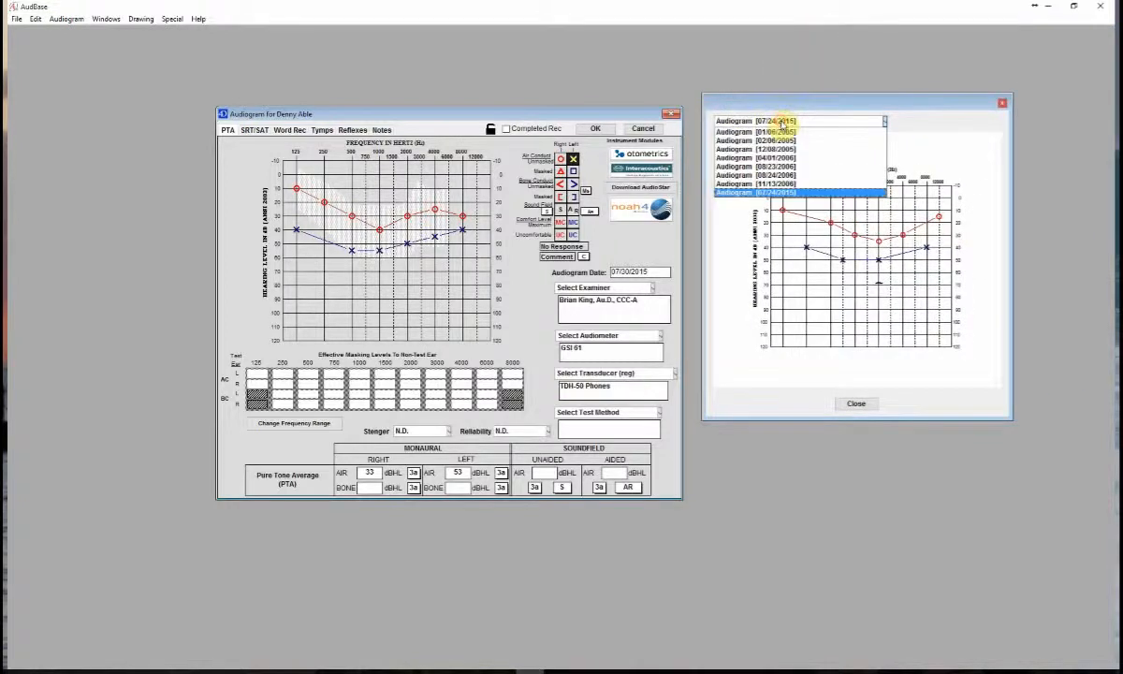
click(776, 162)
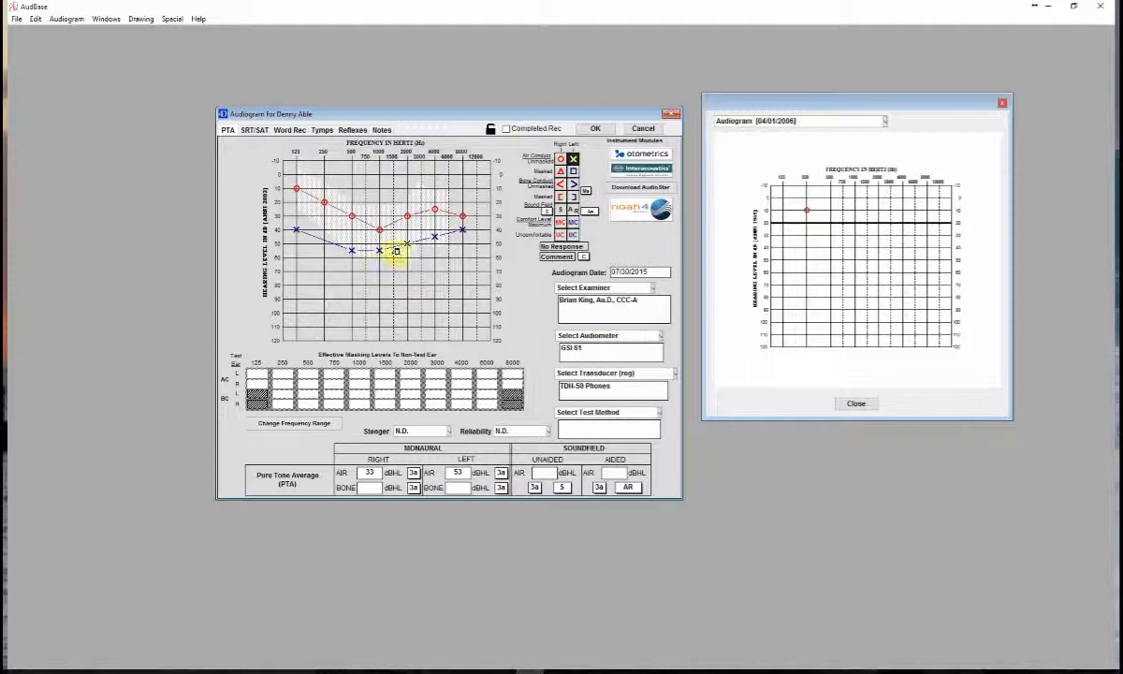
click(857, 405)
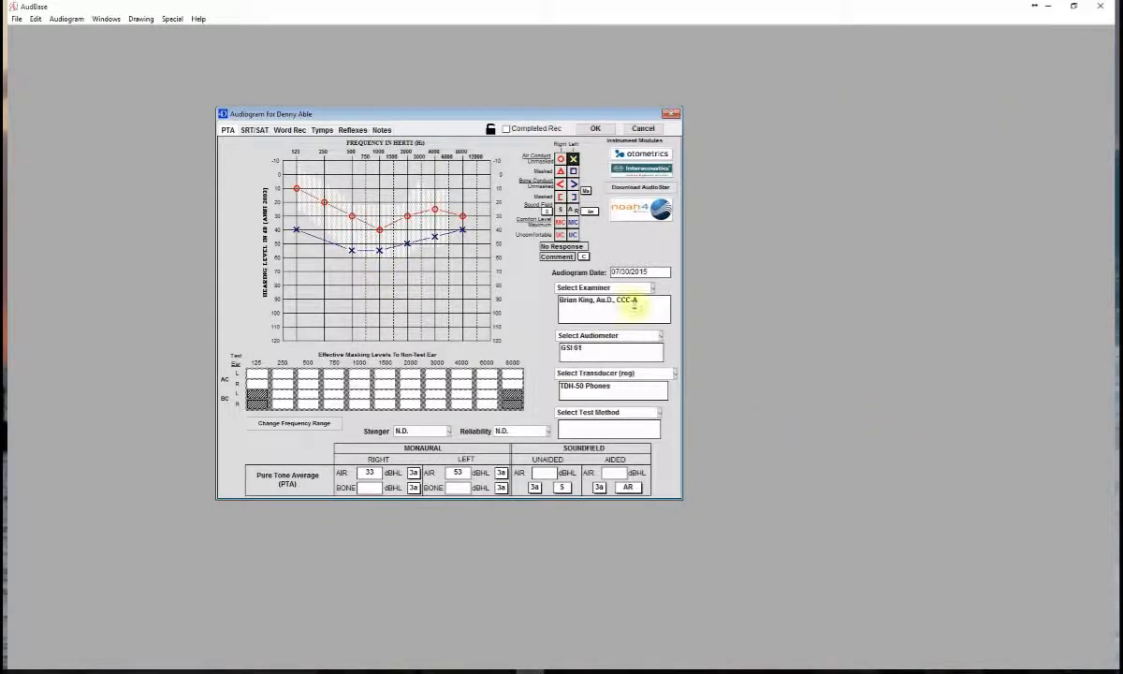
- Set the aided sound-field symbol to Aided, left and plot 80 dB at 8000 Hz and 70 dB at 4000 and 2000 Hz
click(588, 214)
click(588, 215)
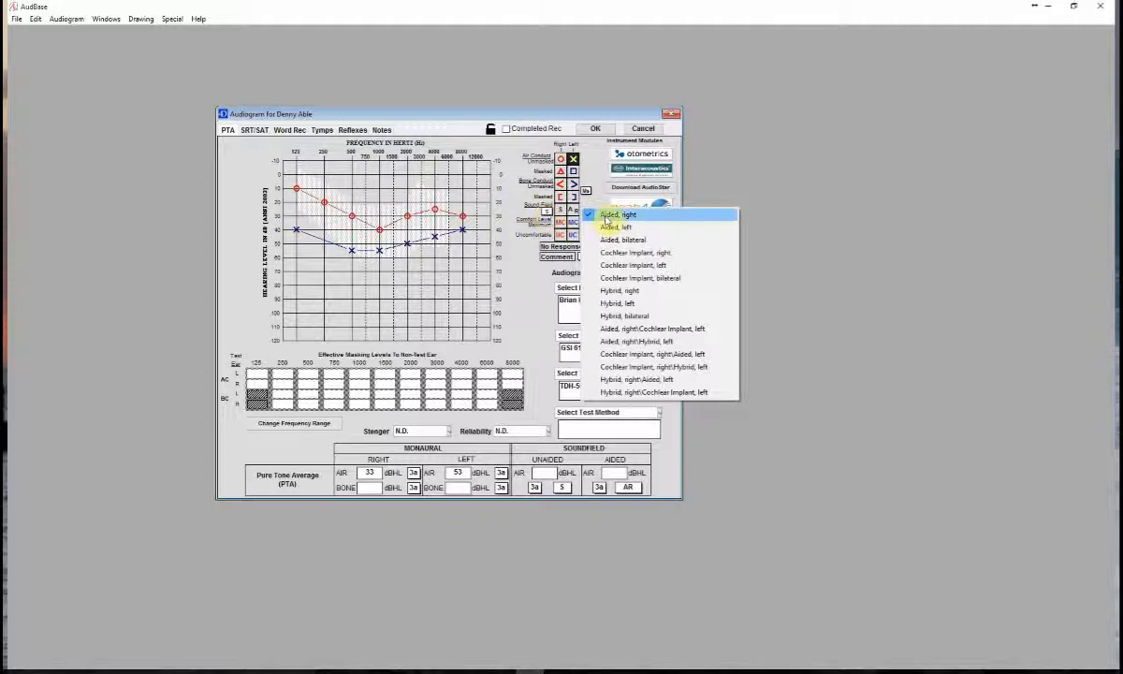
click(572, 211)
click(573, 211)
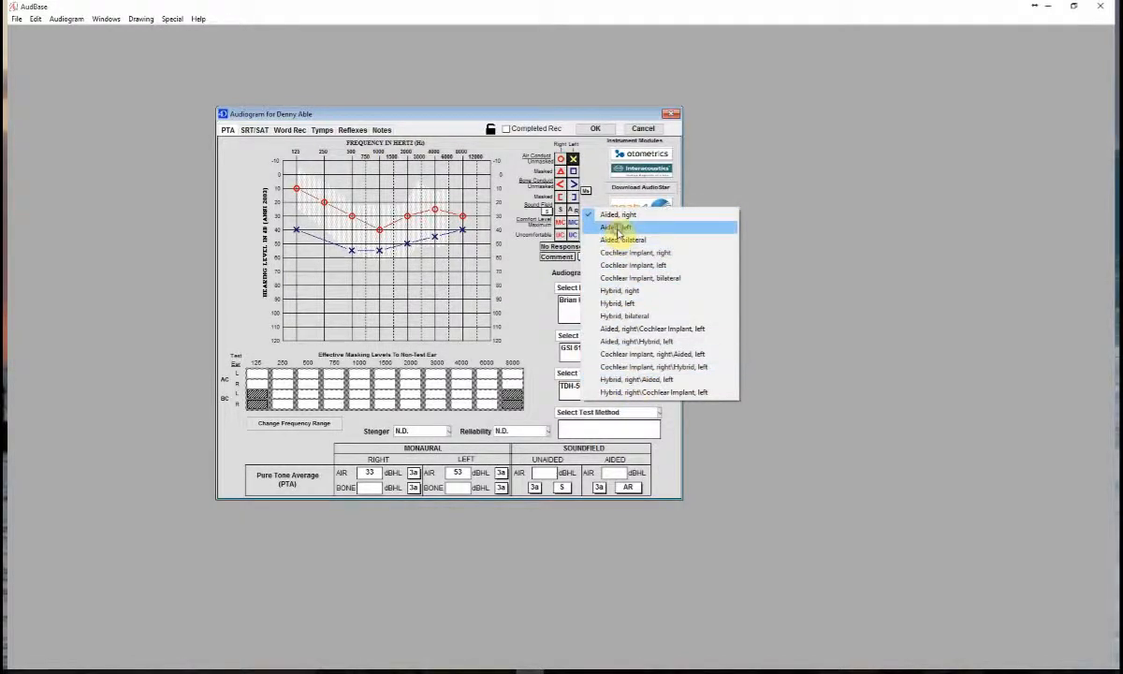
click(588, 226)
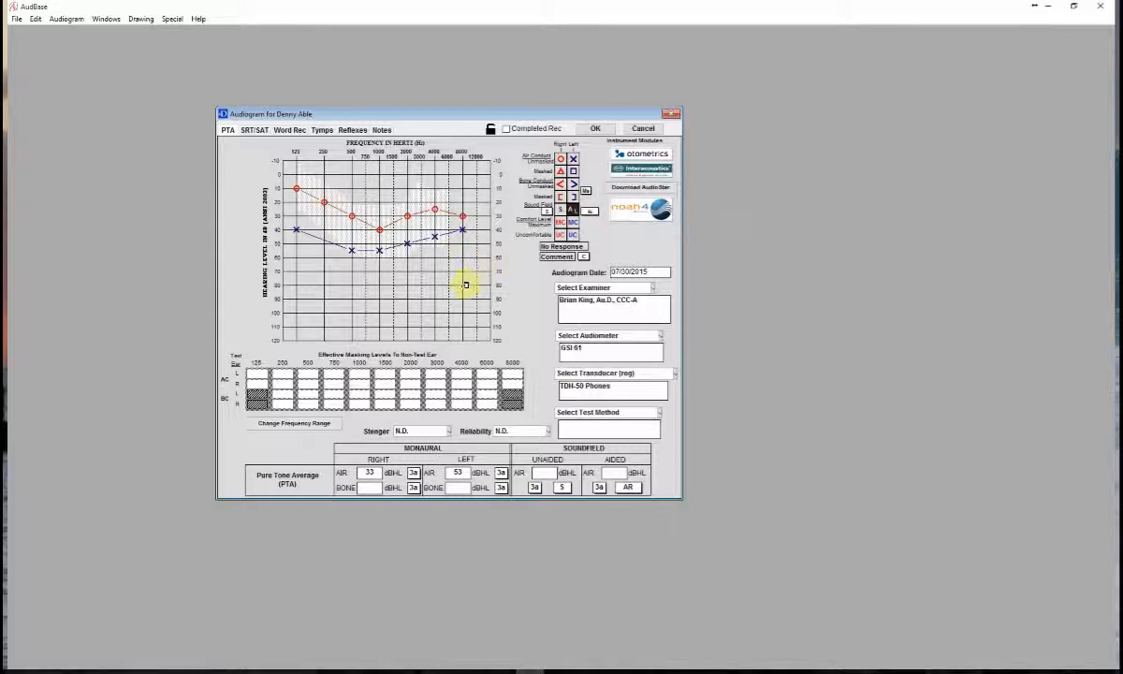
click(435, 271)
click(408, 270)
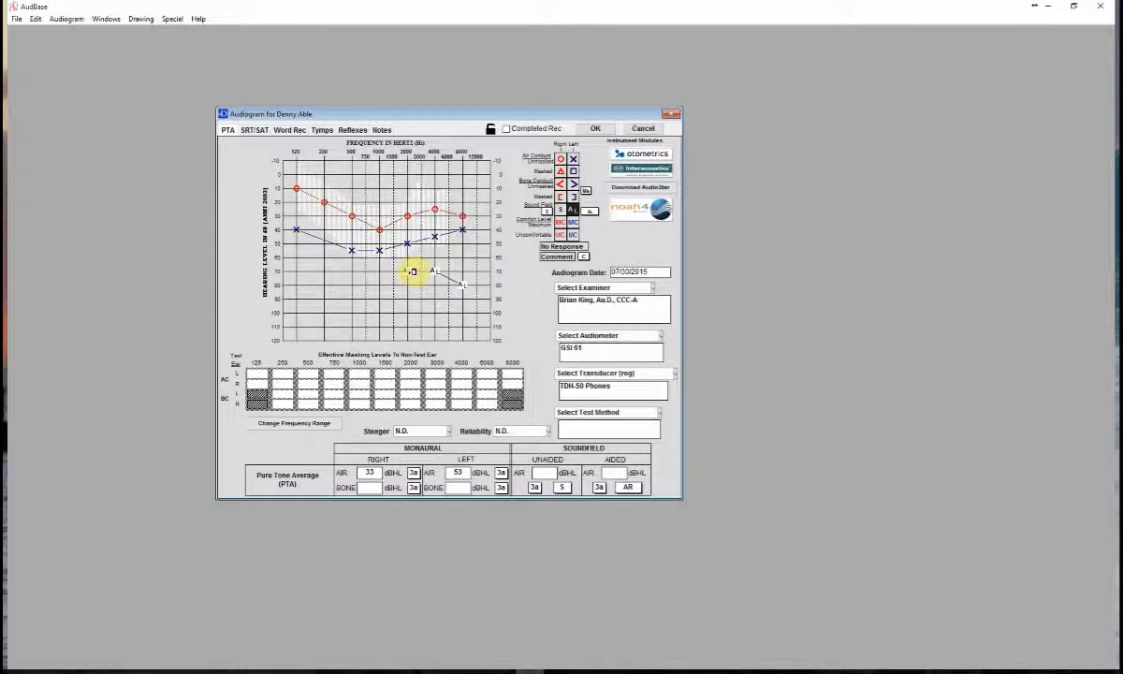
- Examine the soundfield and tinnitus symbol choices and the bone-conduction placement choices without changing either
click(550, 213)
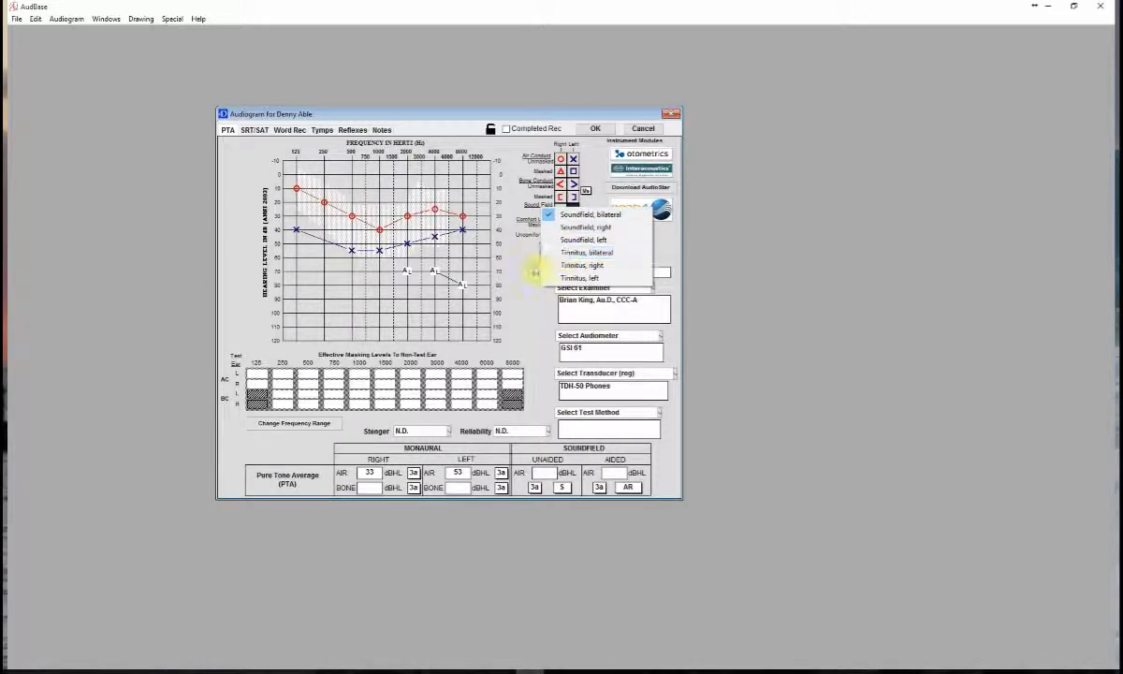
click(563, 253)
click(587, 194)
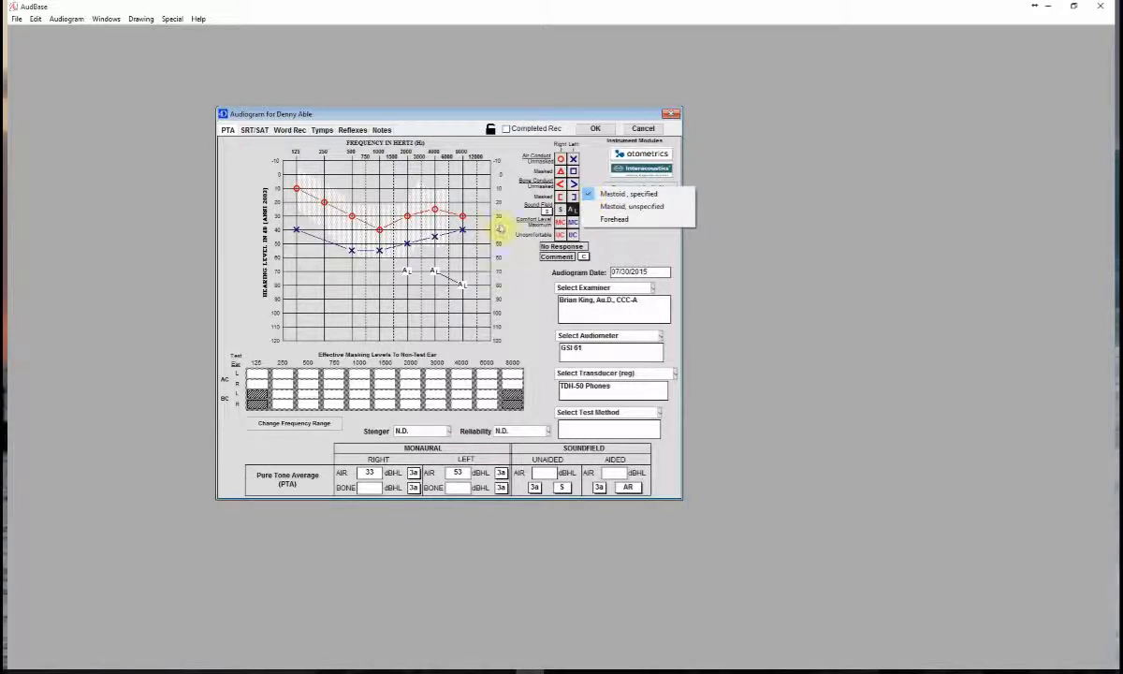
click(516, 254)
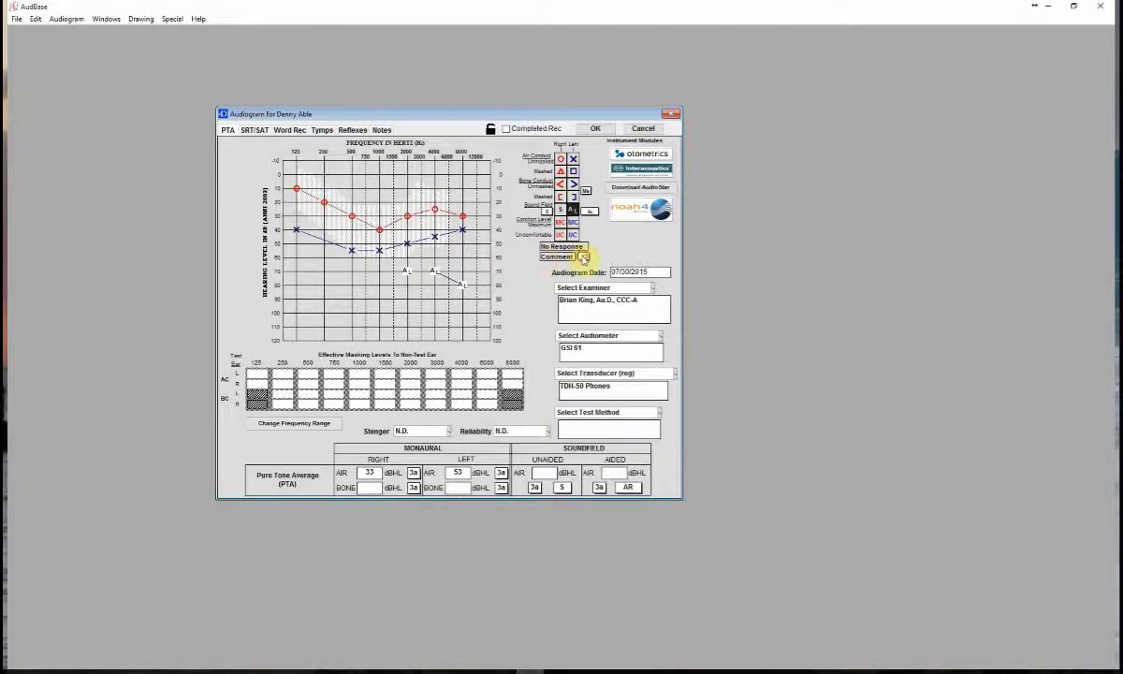
- Turn on the Comment modifier and plot a left-ear unmasked air-conduction threshold of 90 dB at 1000 Hz
click(583, 258)
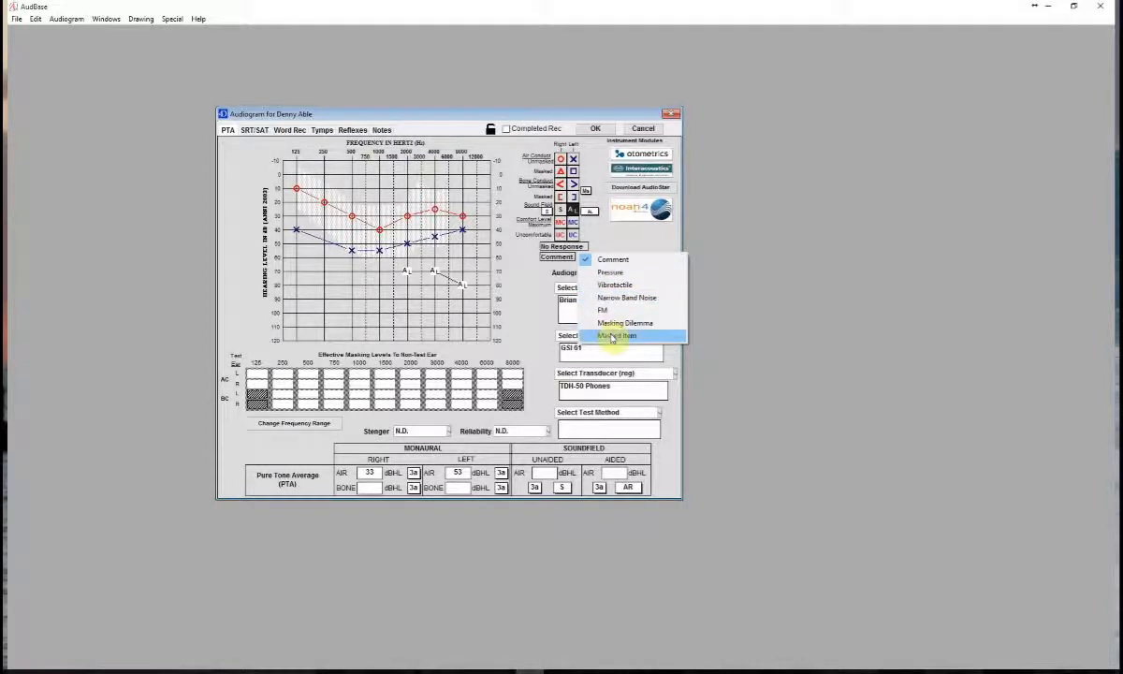
click(531, 281)
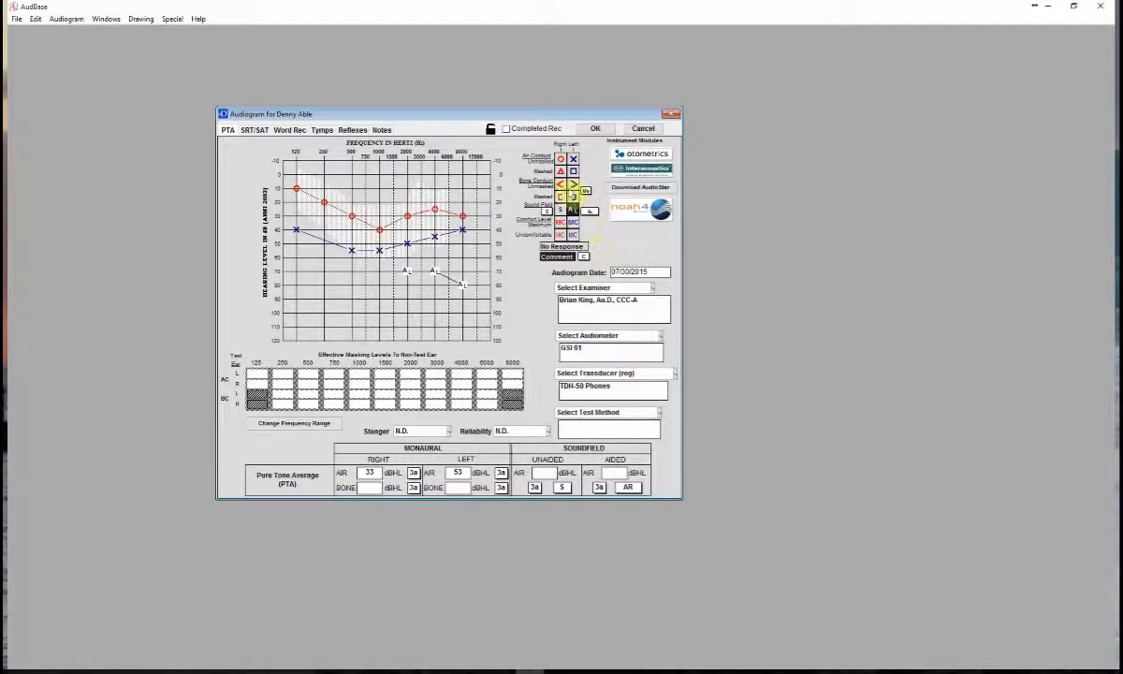
click(572, 159)
click(382, 292)
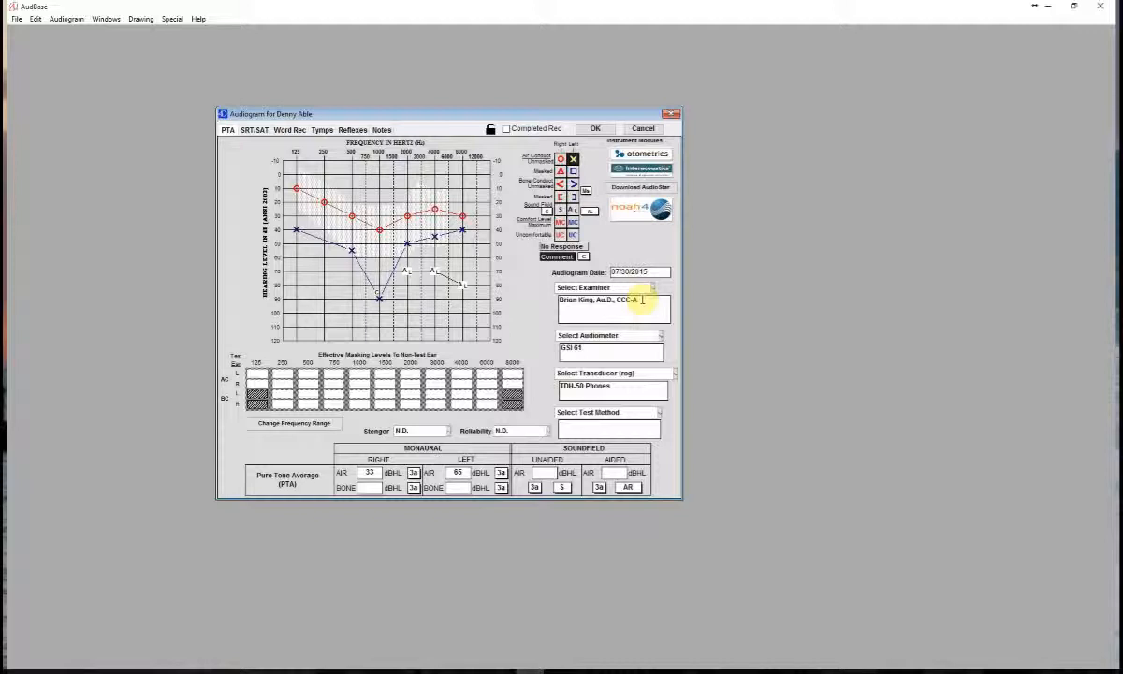
- Add the examiner with the B.S., CCC-A credentials as a second examiner on the audiogram
key(Return)
click(653, 289)
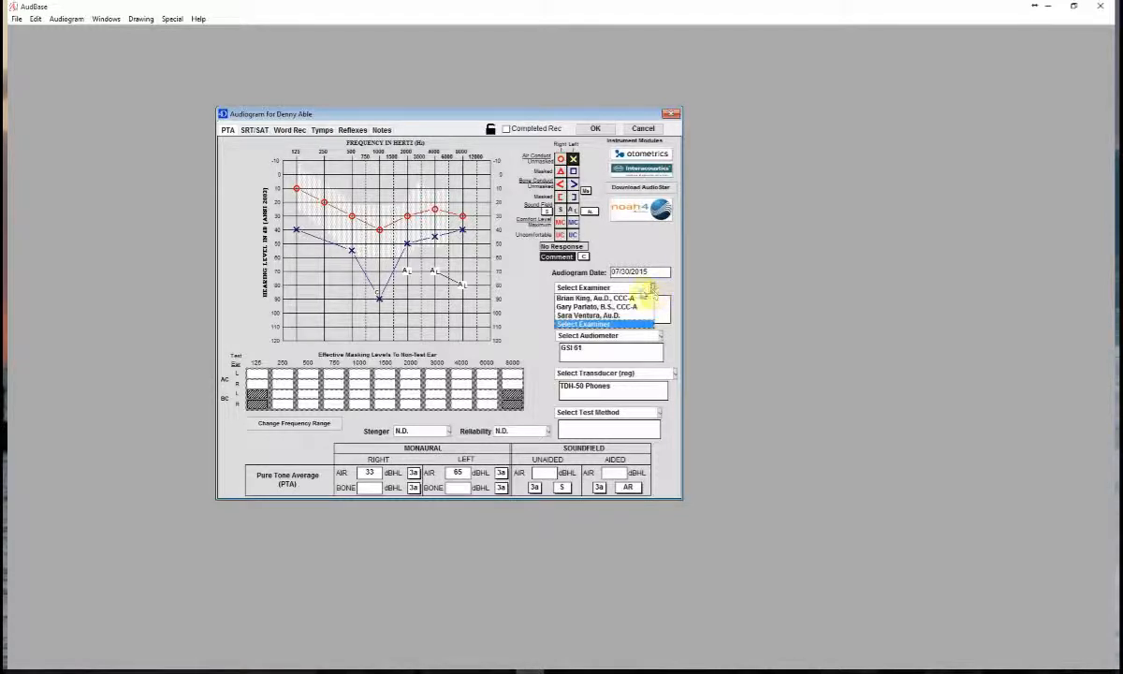
click(625, 301)
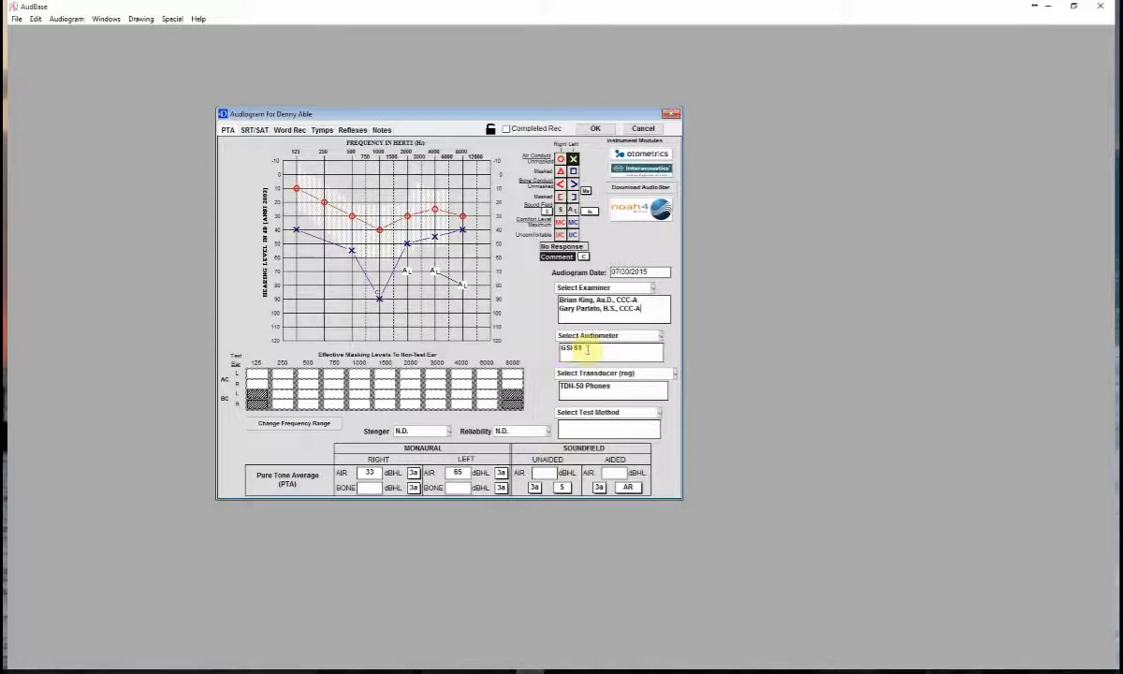
- Replace the audiometer entry with GSI AudioStar Pro
drag(588, 348, 534, 353)
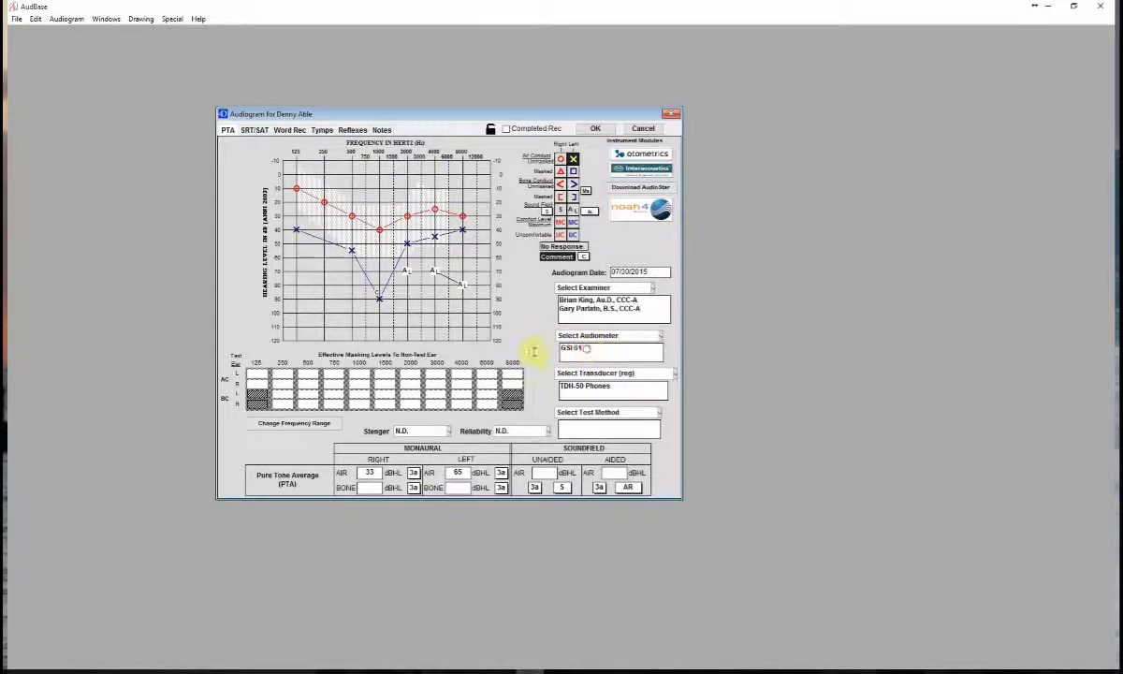
key(BackSpace)
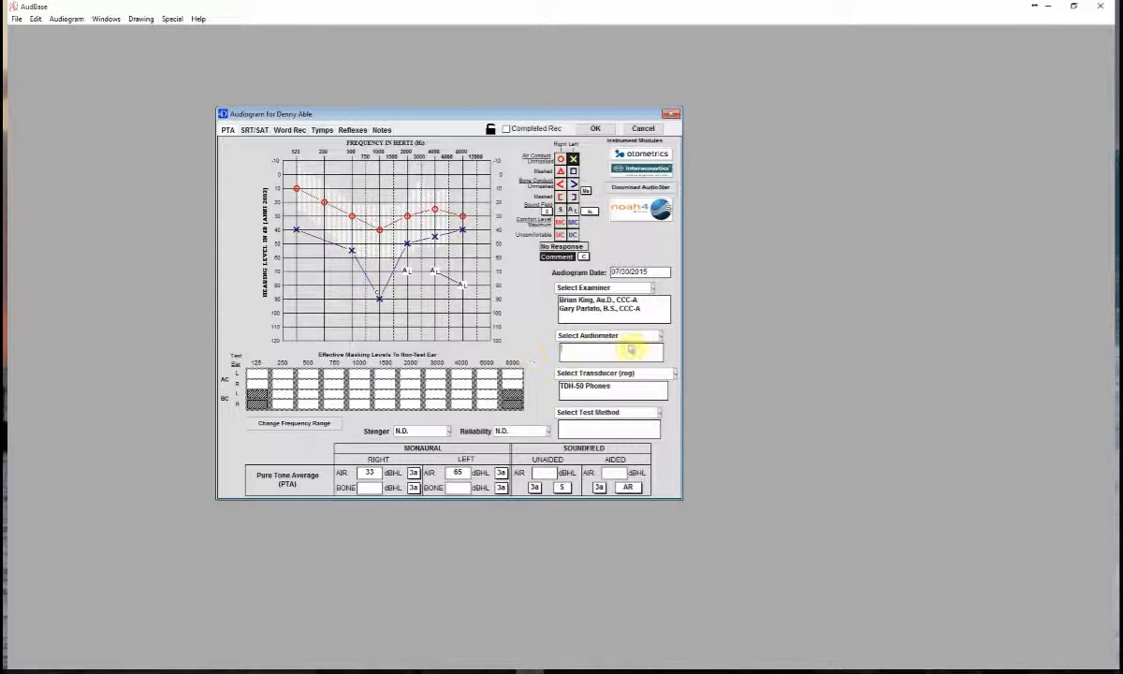
click(660, 335)
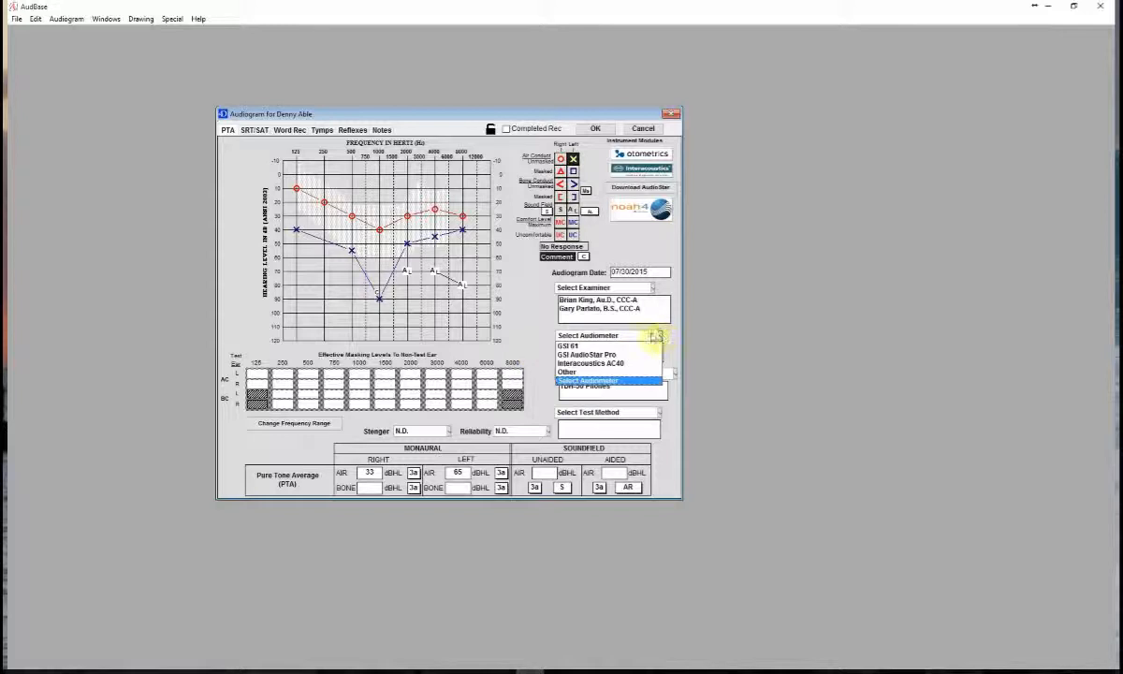
click(619, 354)
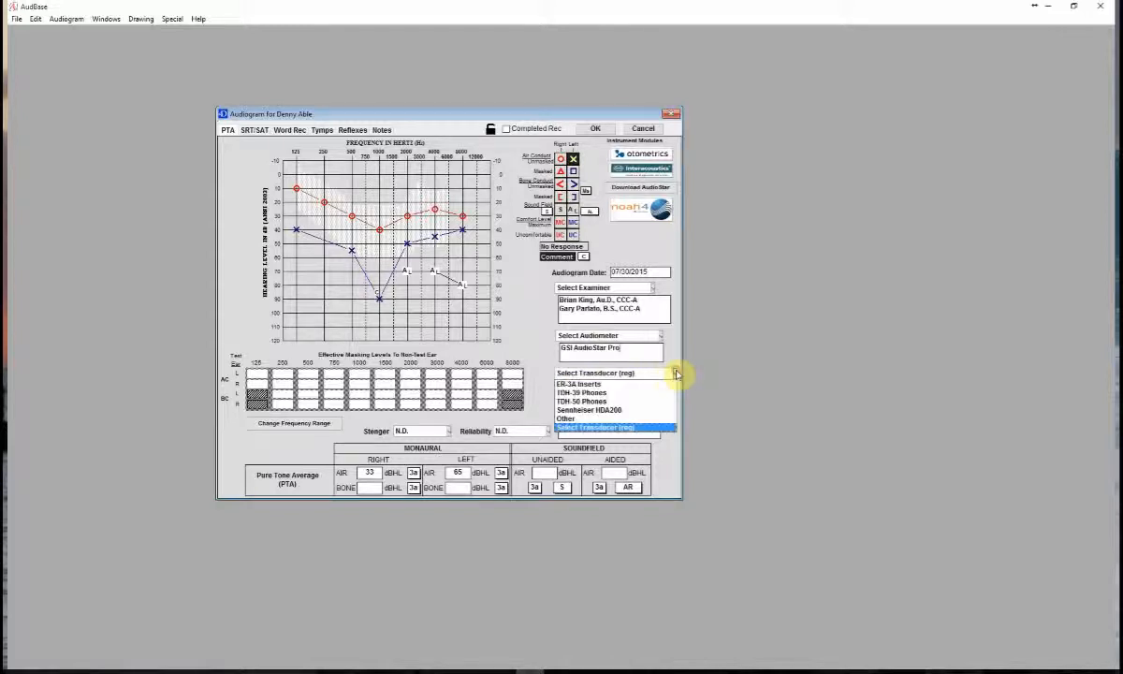
- Add ER-3A Inserts as an additional transducer and set the test method to Conventional
click(635, 401)
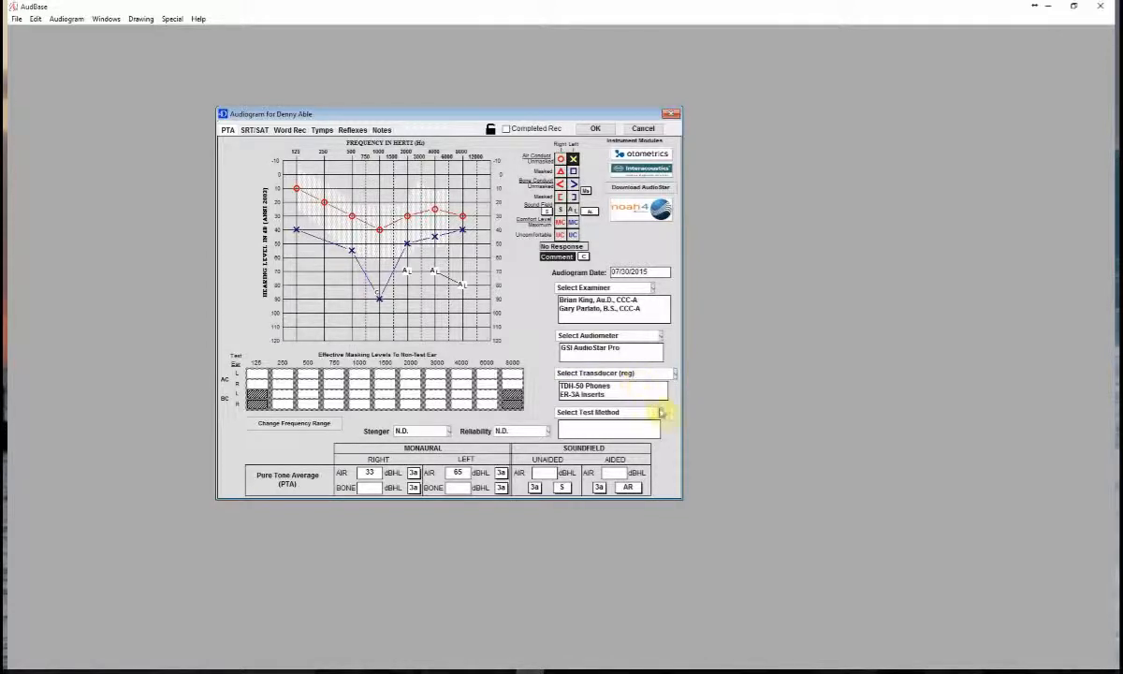
click(658, 412)
click(628, 424)
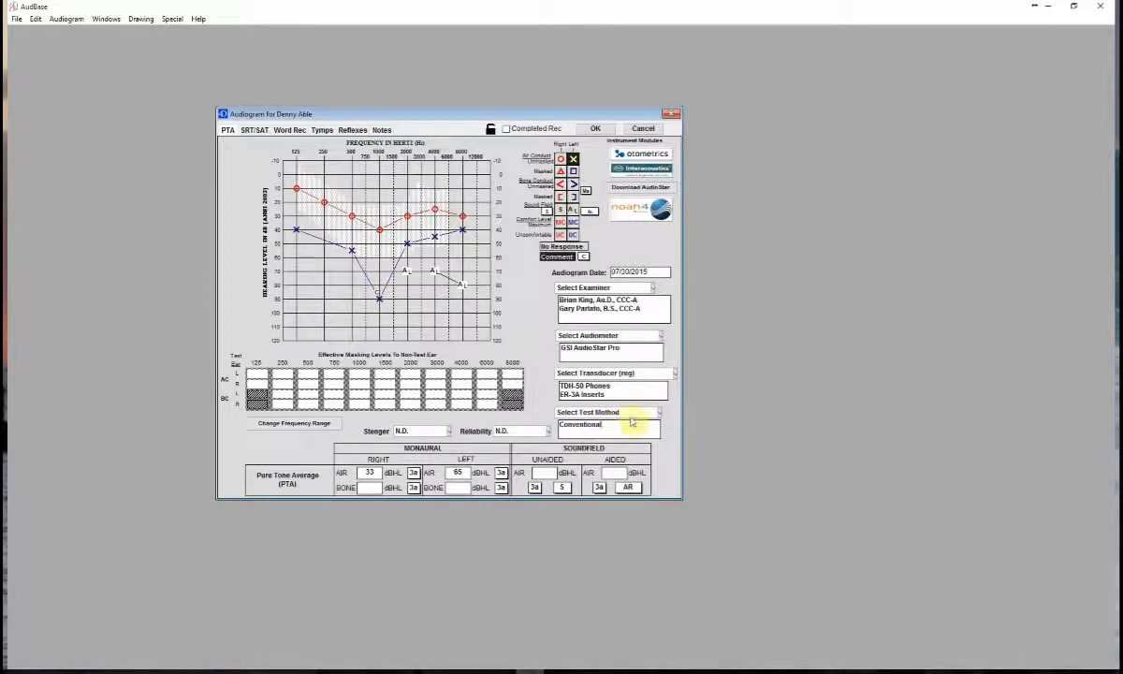
- Review the test method choices without changing the entry, and set the test reliability to Good
click(659, 413)
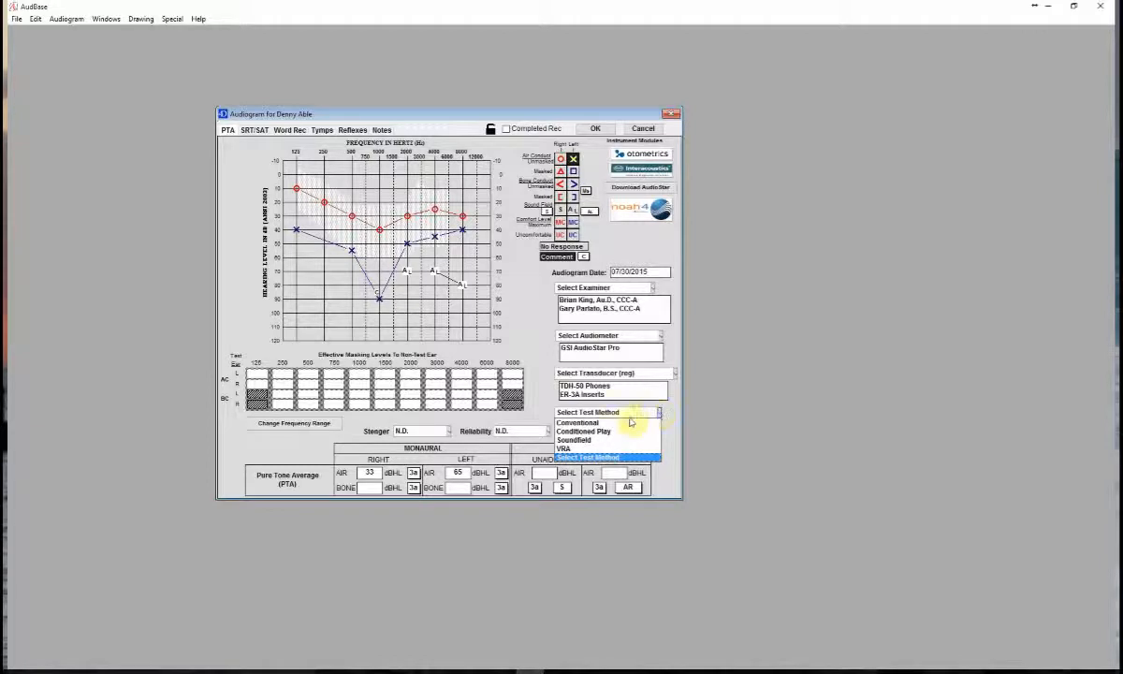
click(536, 414)
click(546, 431)
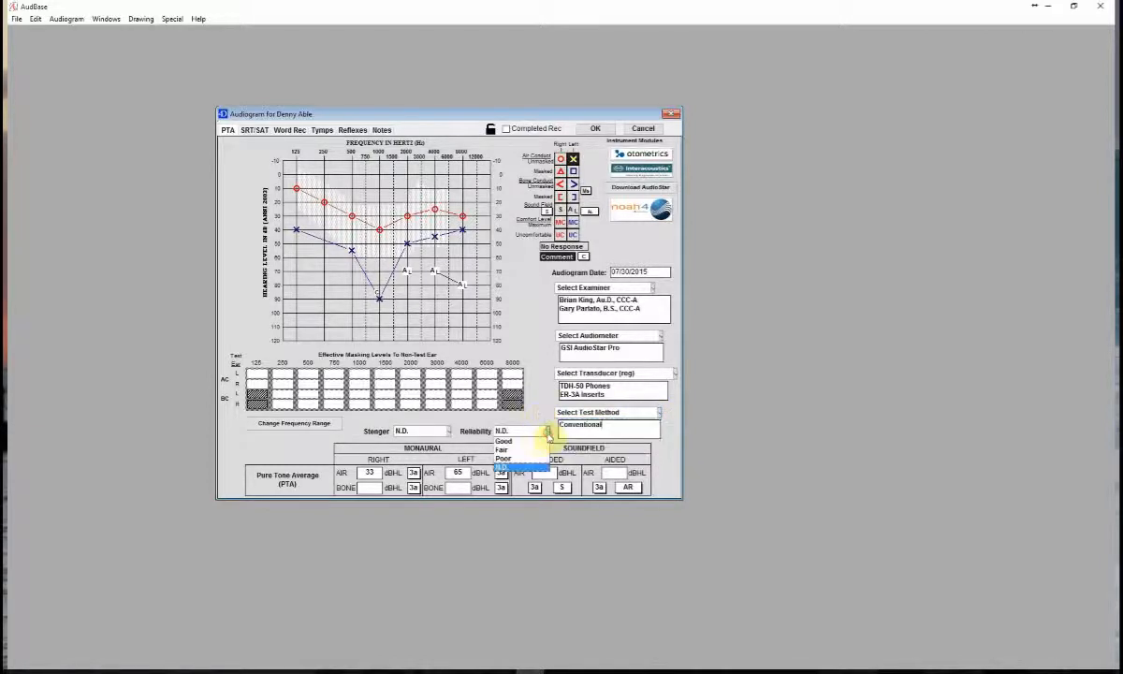
click(534, 445)
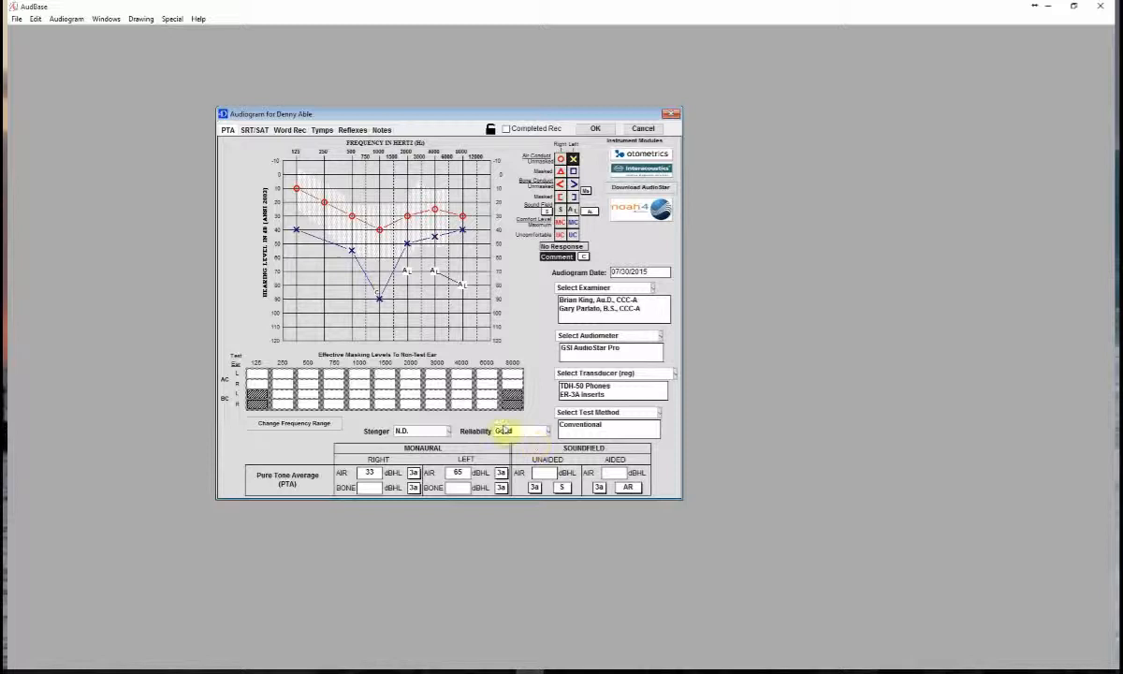
- View the extended high-frequency audiogram, return to the standard frequency range, and hide the speech banana
click(275, 424)
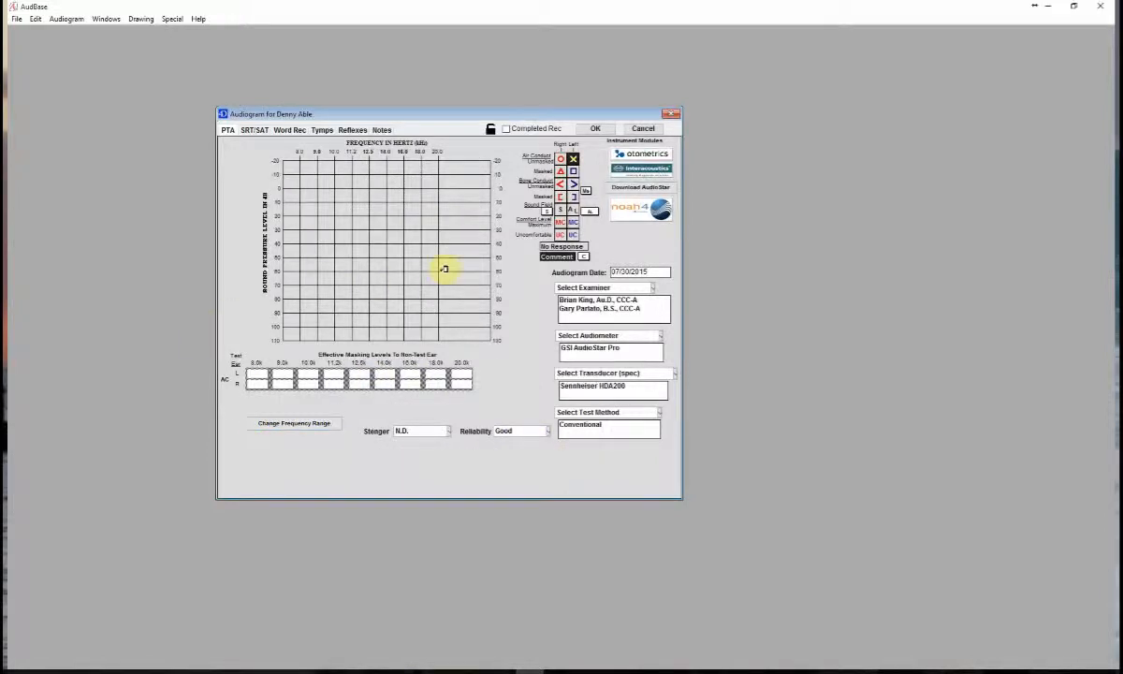
click(292, 424)
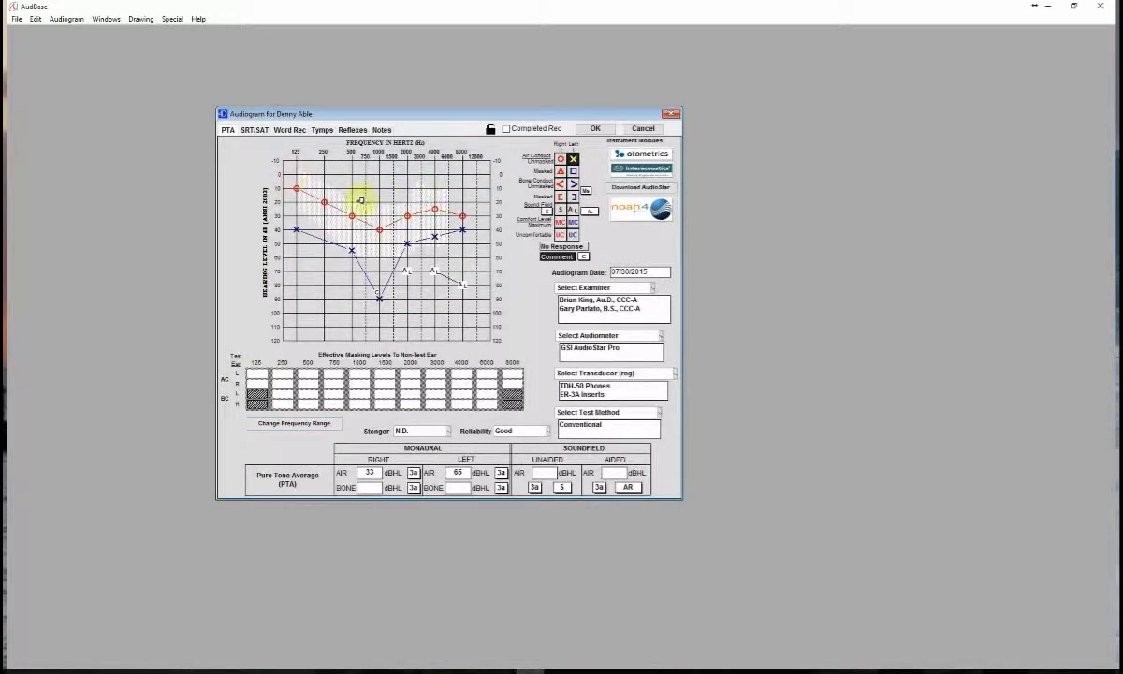
click(141, 19)
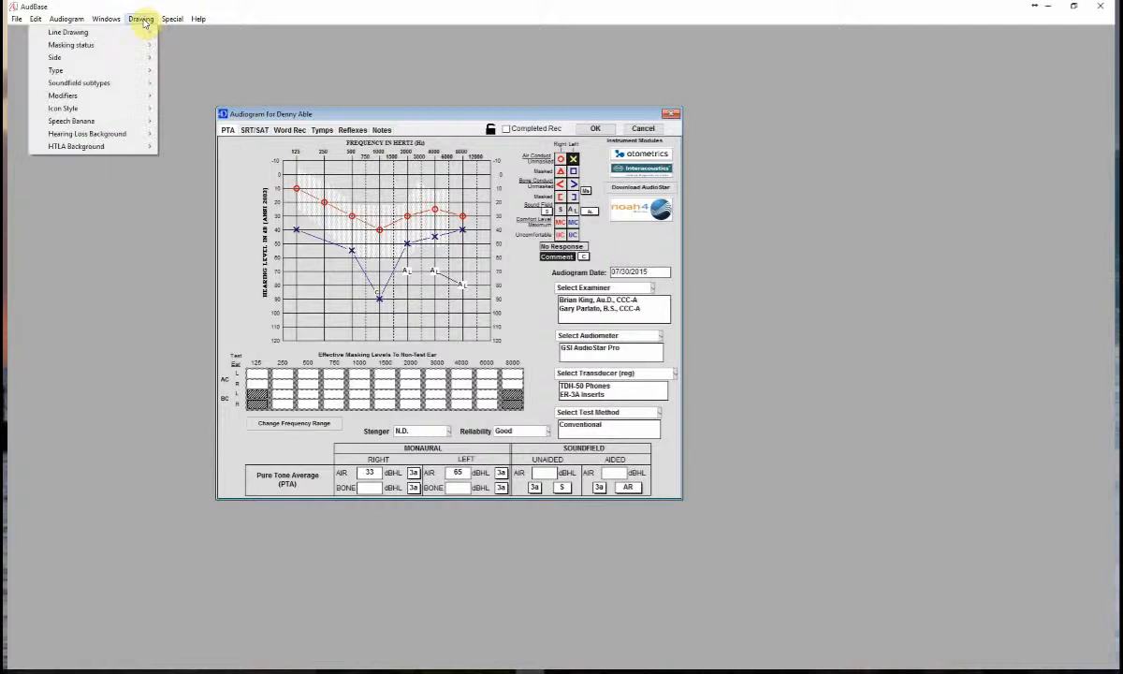
mouse_move(133, 121)
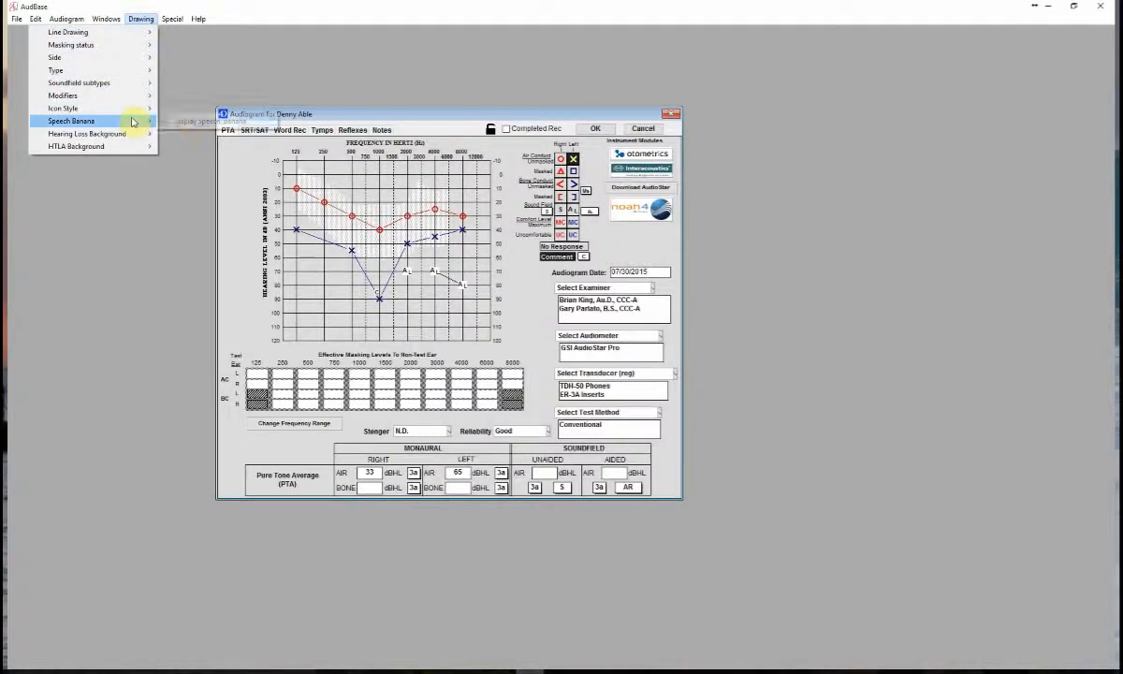
click(178, 122)
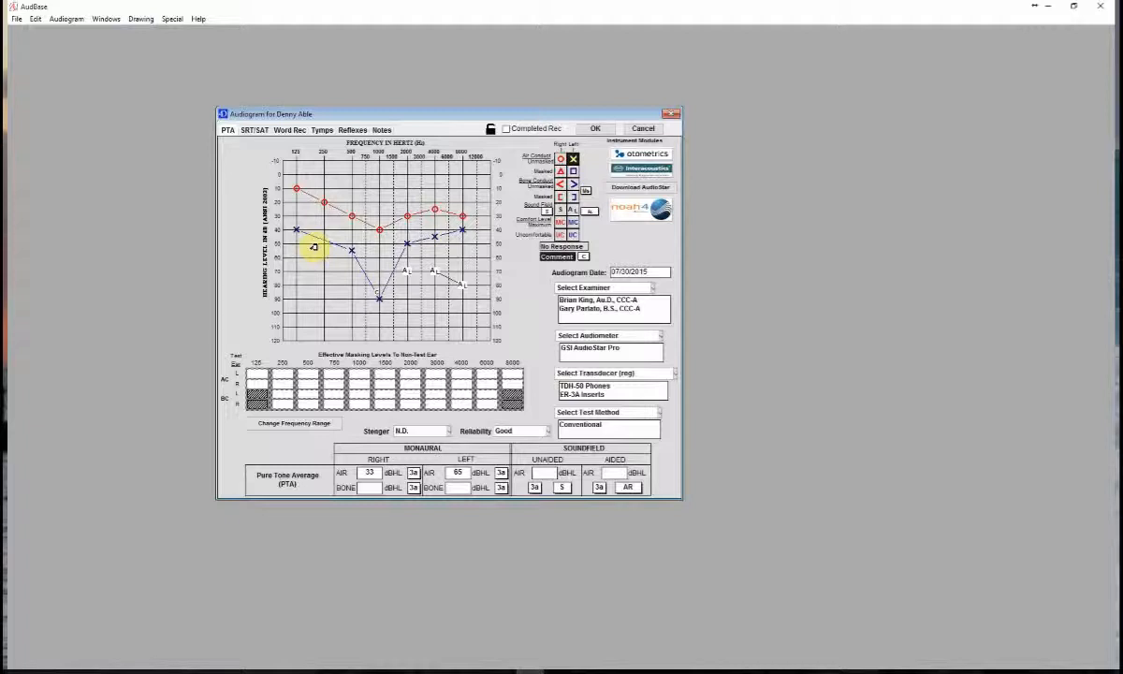
- Examine the speech threshold, word recognition, tympanogram and acoustic reflex sections of the audiogram record
click(250, 132)
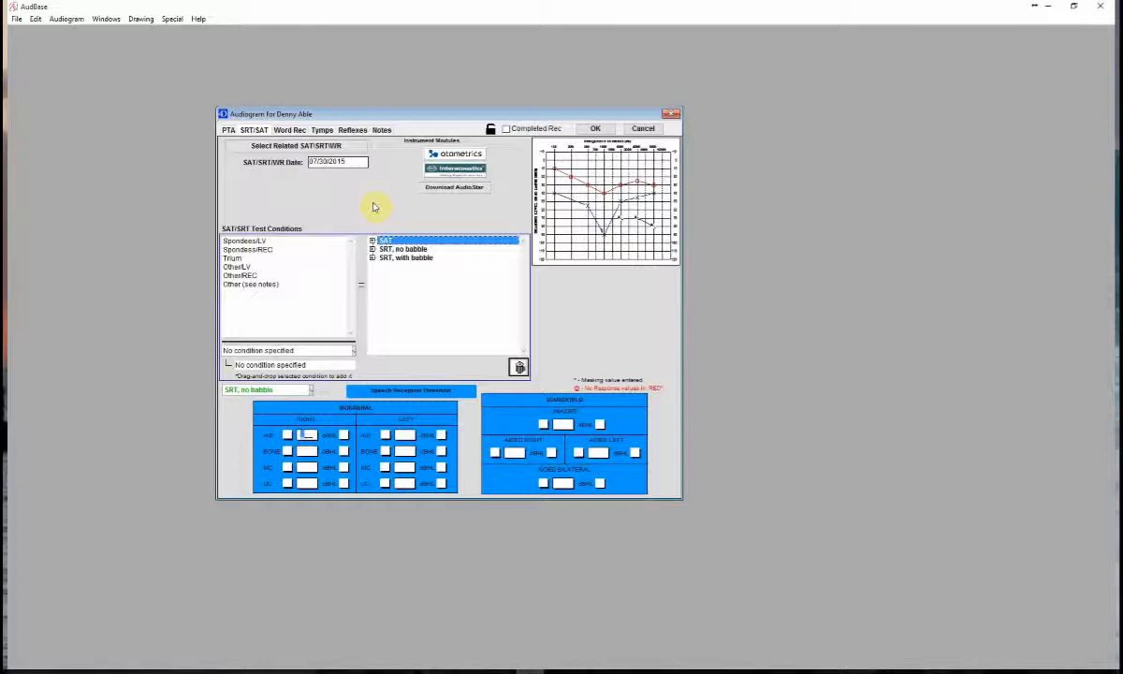
click(290, 131)
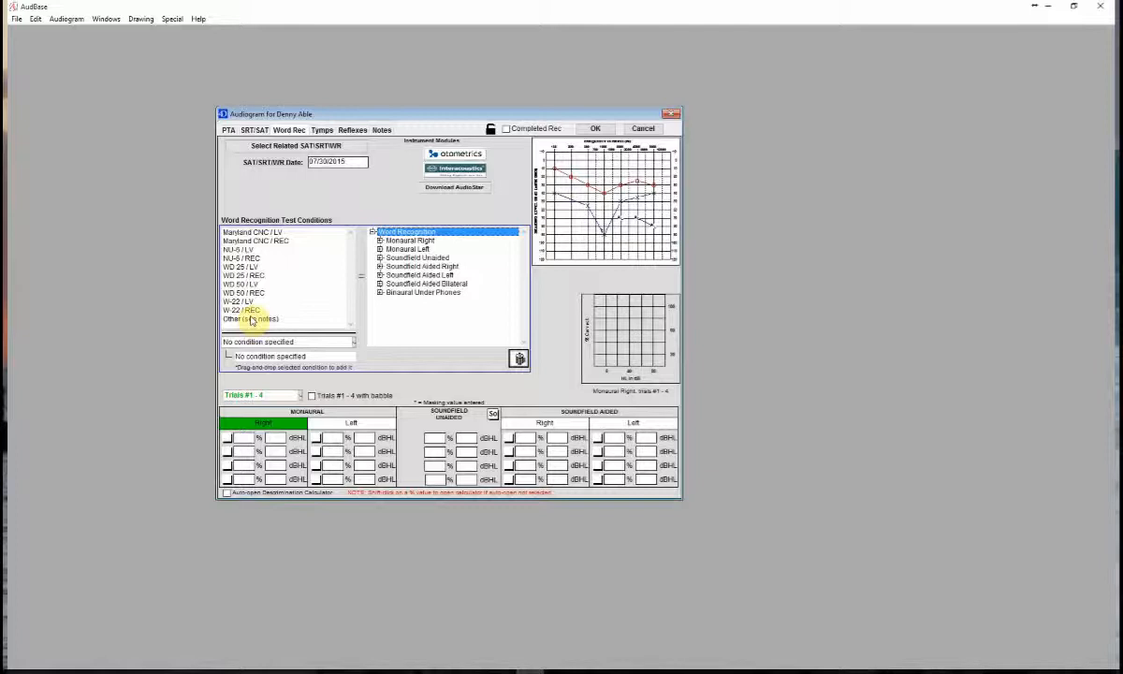
click(324, 130)
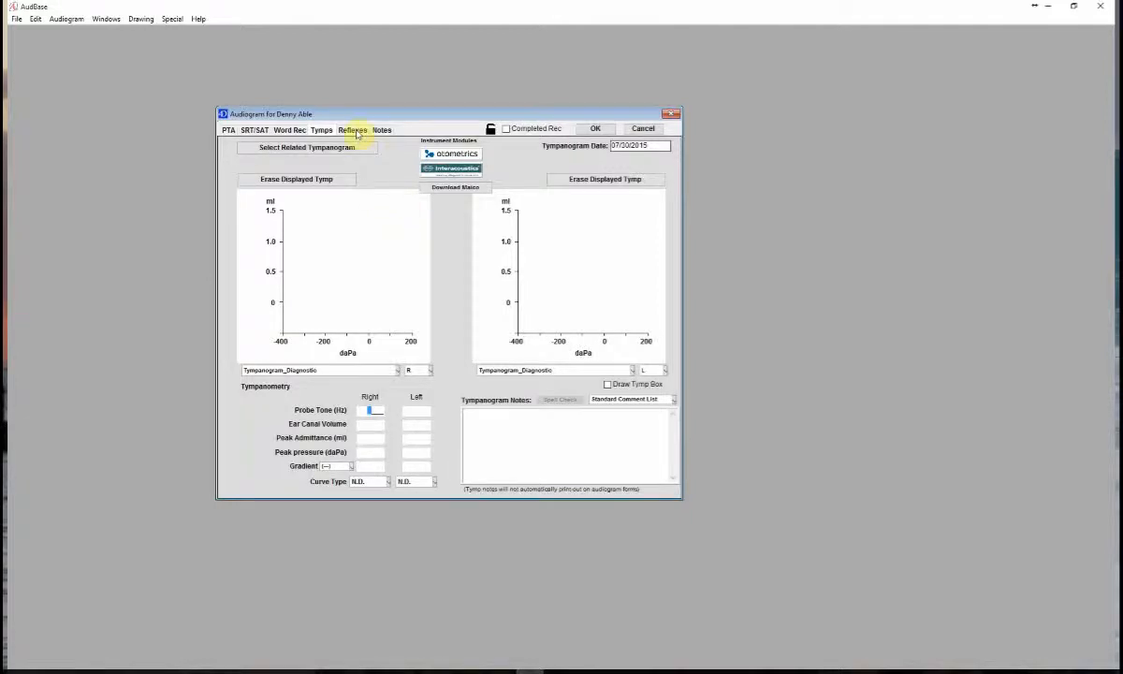
click(353, 131)
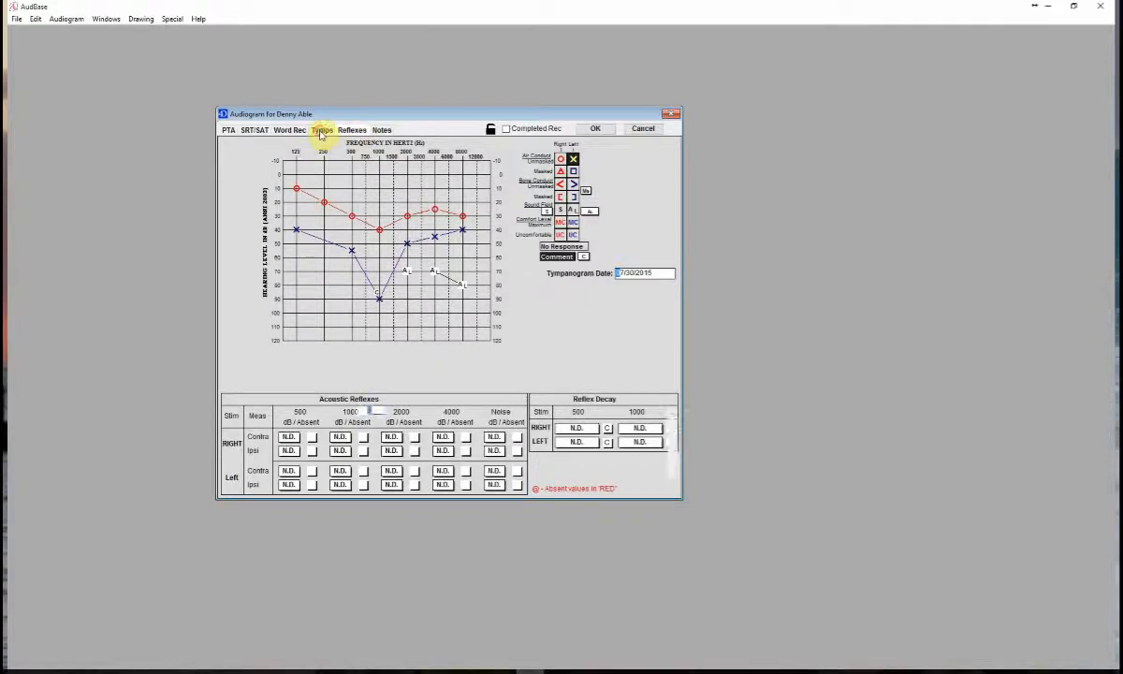
- Display a comparison tympanogram beside the current one, view the 02/06/2005 test, and close the comparison
click(323, 132)
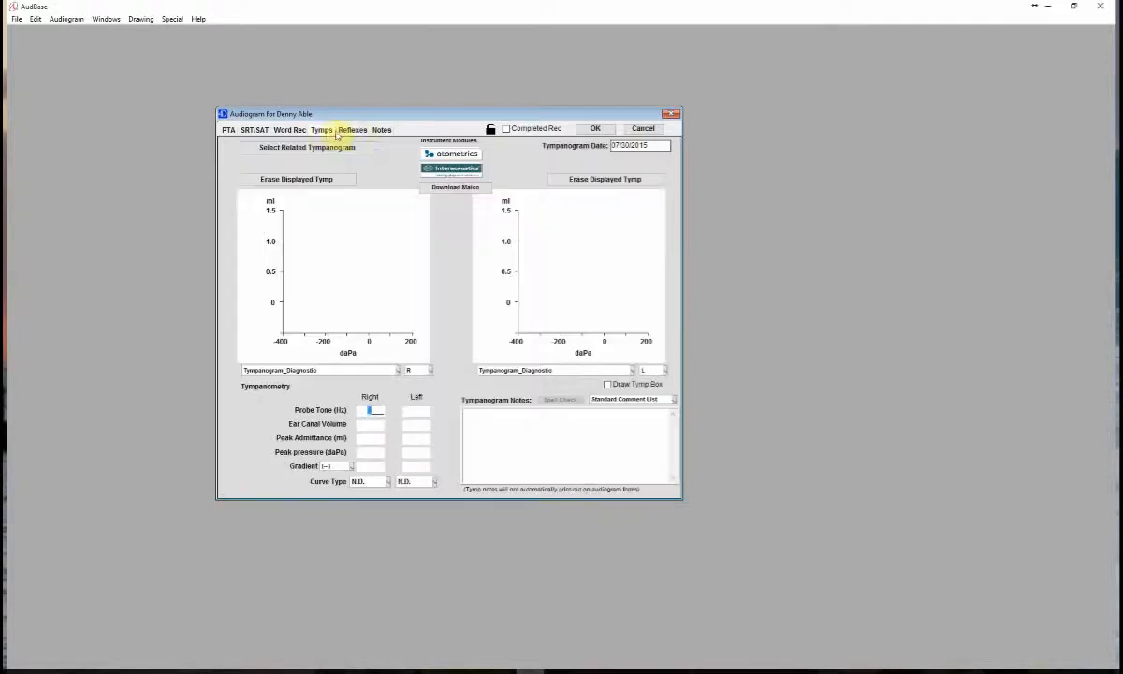
click(67, 19)
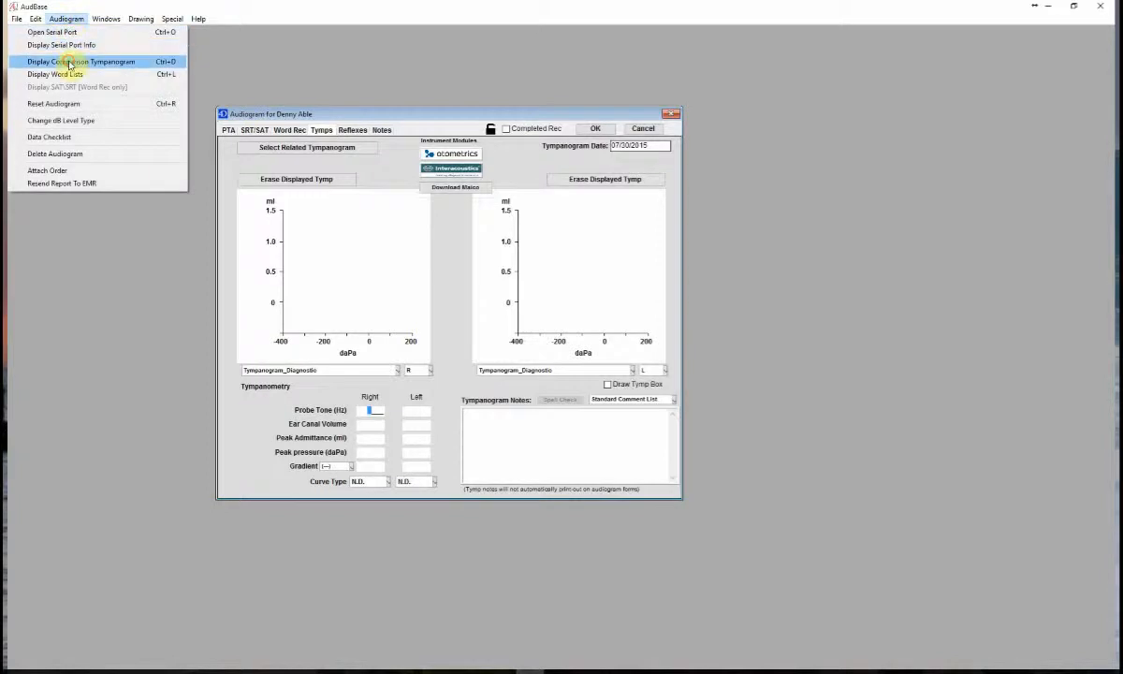
click(68, 63)
drag(919, 30, 736, 122)
click(749, 137)
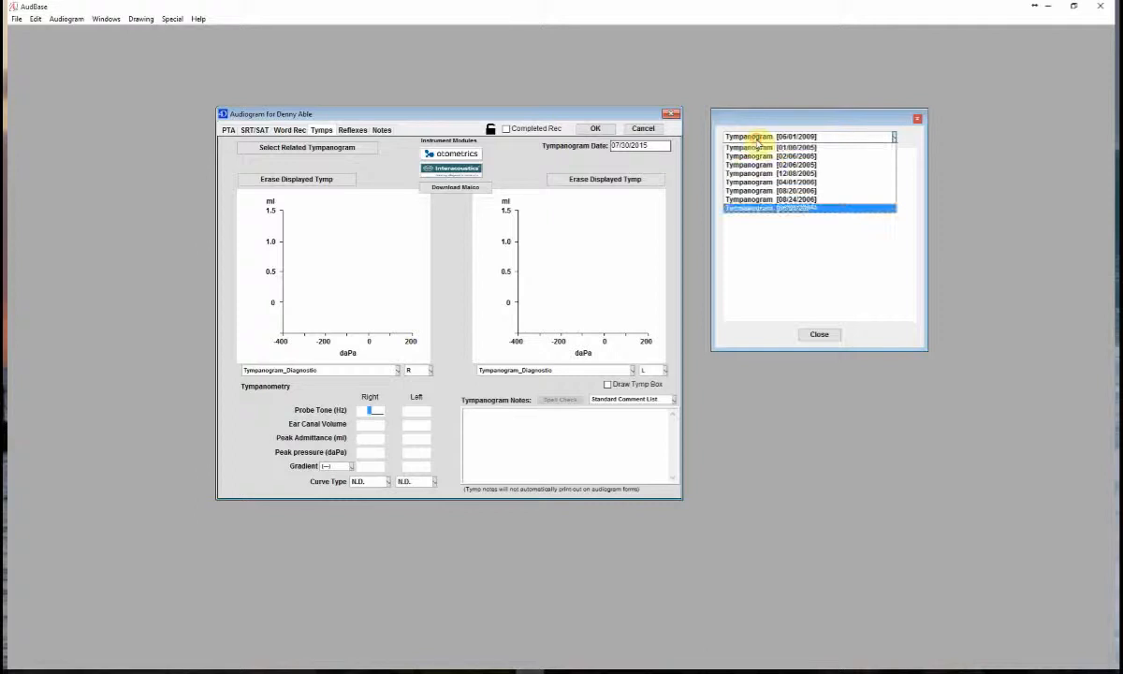
click(764, 156)
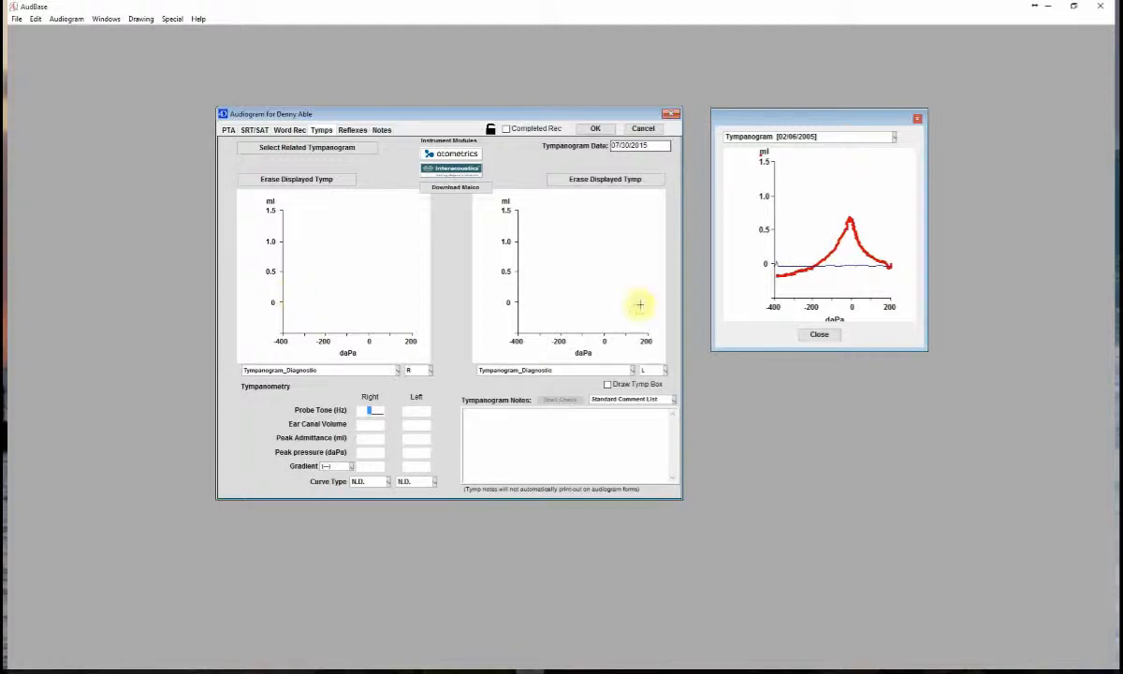
click(818, 333)
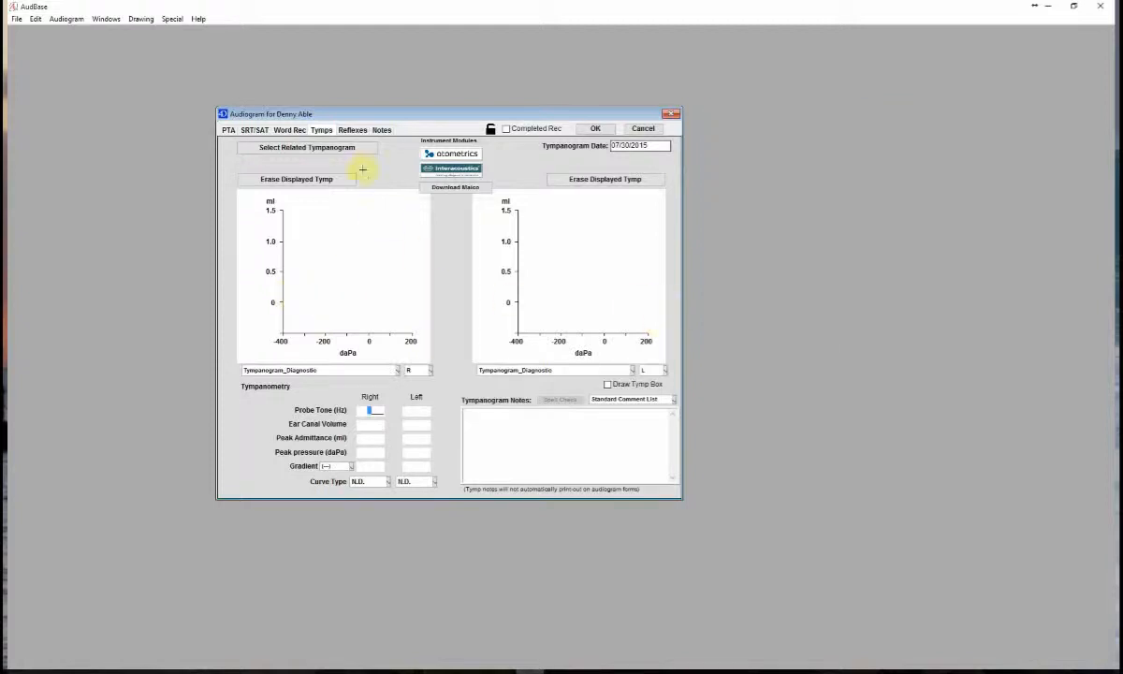
- Add the standard comments Dizziness/Vertigo and Noise exposure to the audiogram notes
click(353, 130)
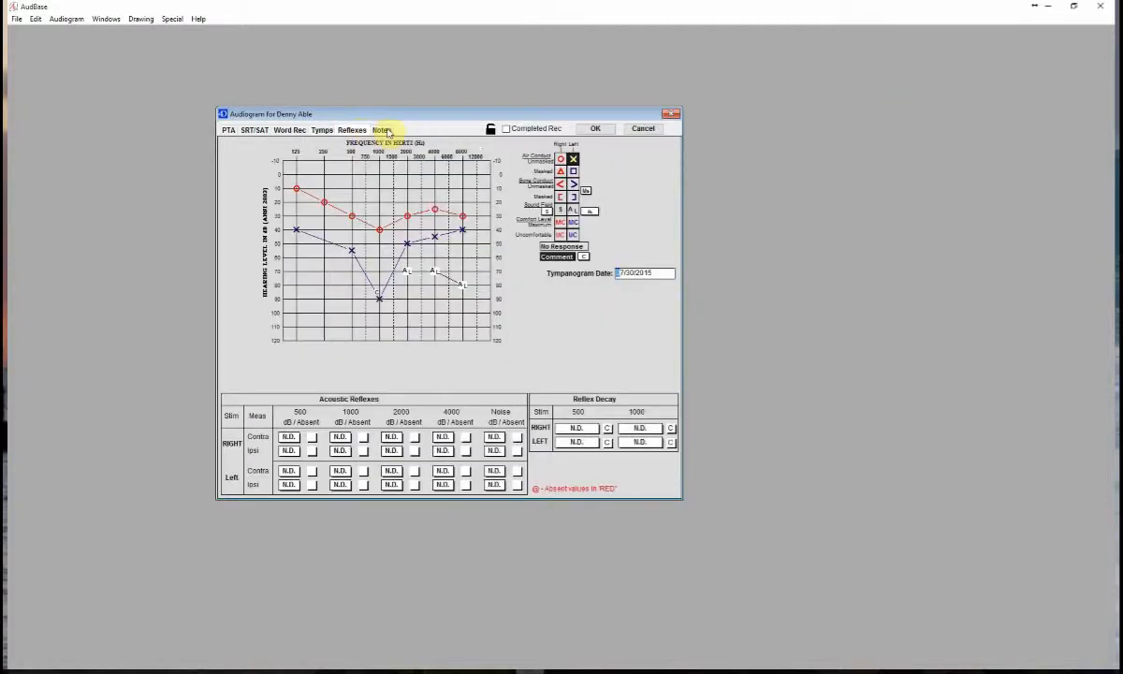
click(383, 130)
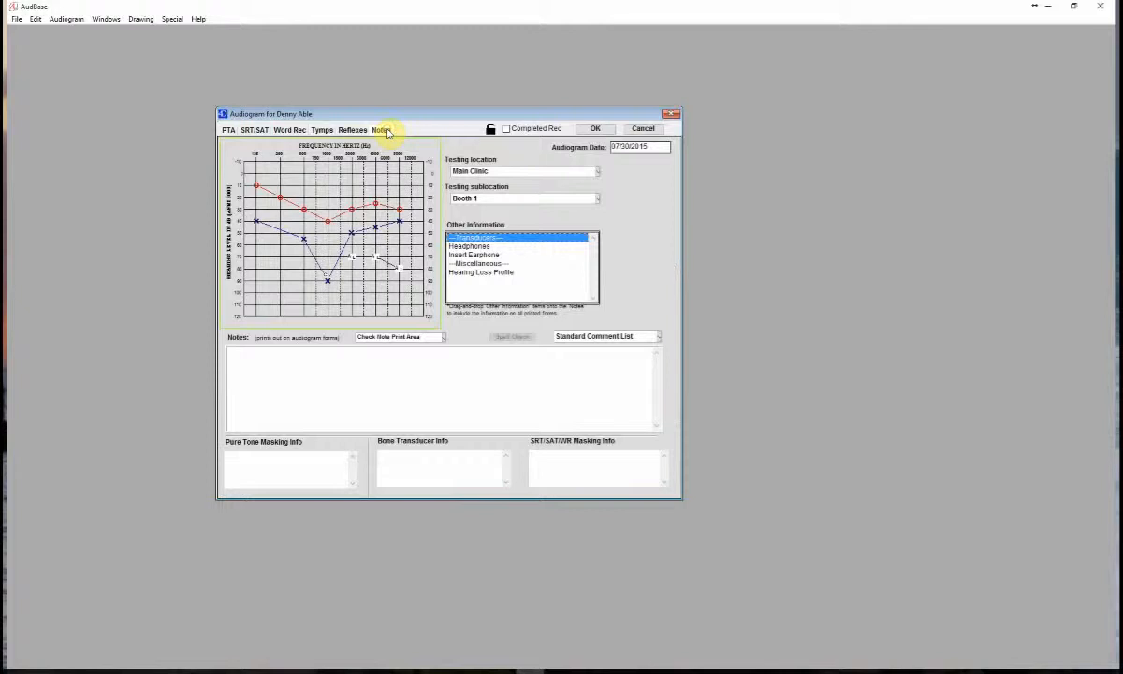
click(236, 353)
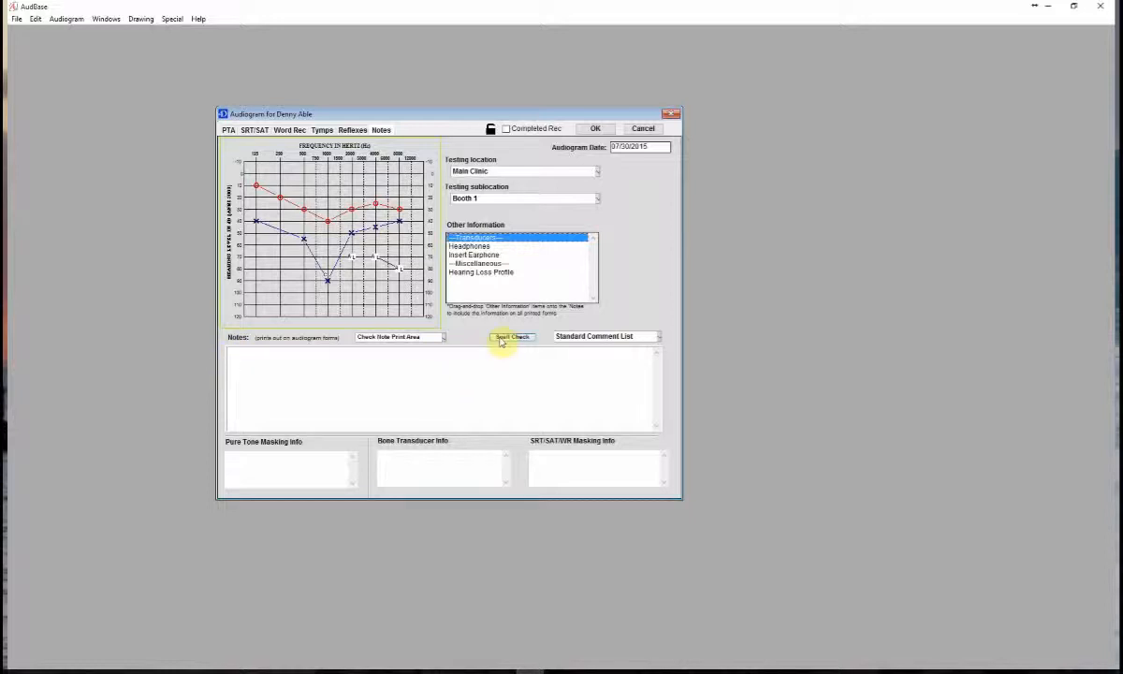
click(659, 336)
click(699, 350)
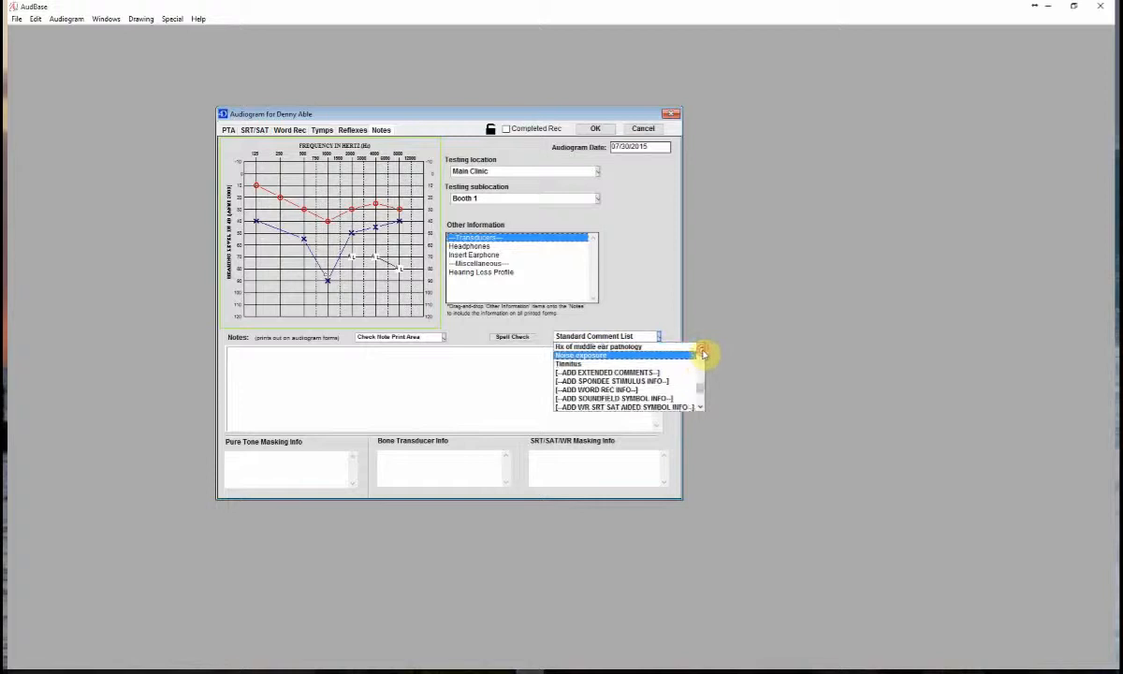
click(698, 350)
click(699, 350)
click(698, 350)
click(698, 350)
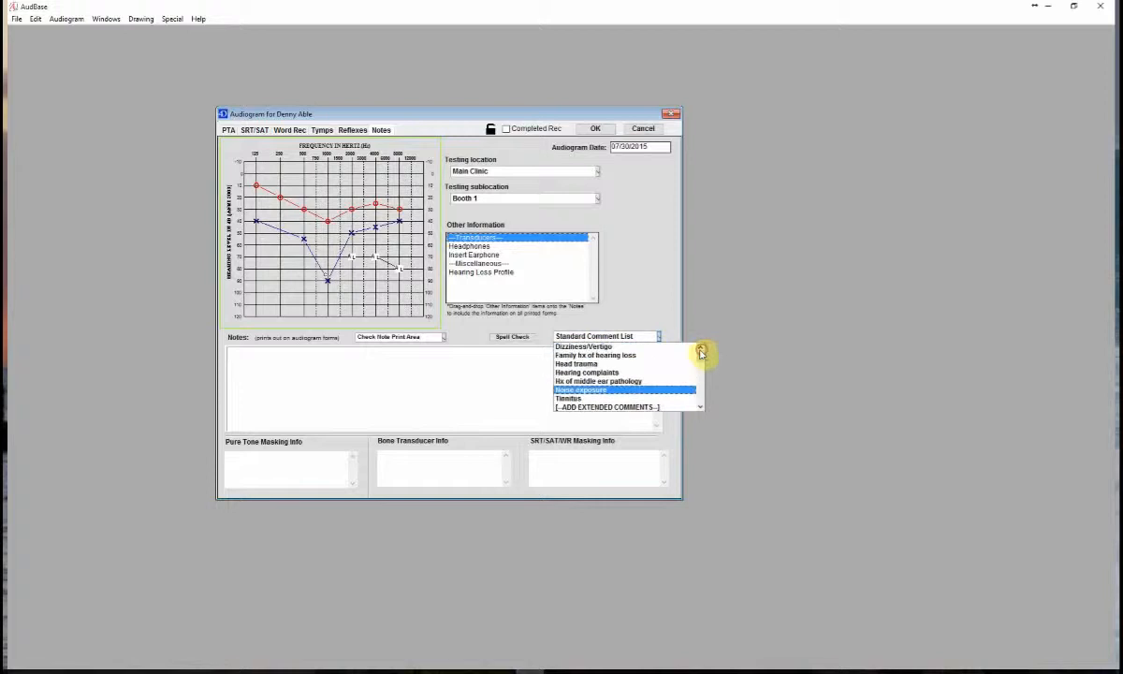
click(632, 346)
click(656, 336)
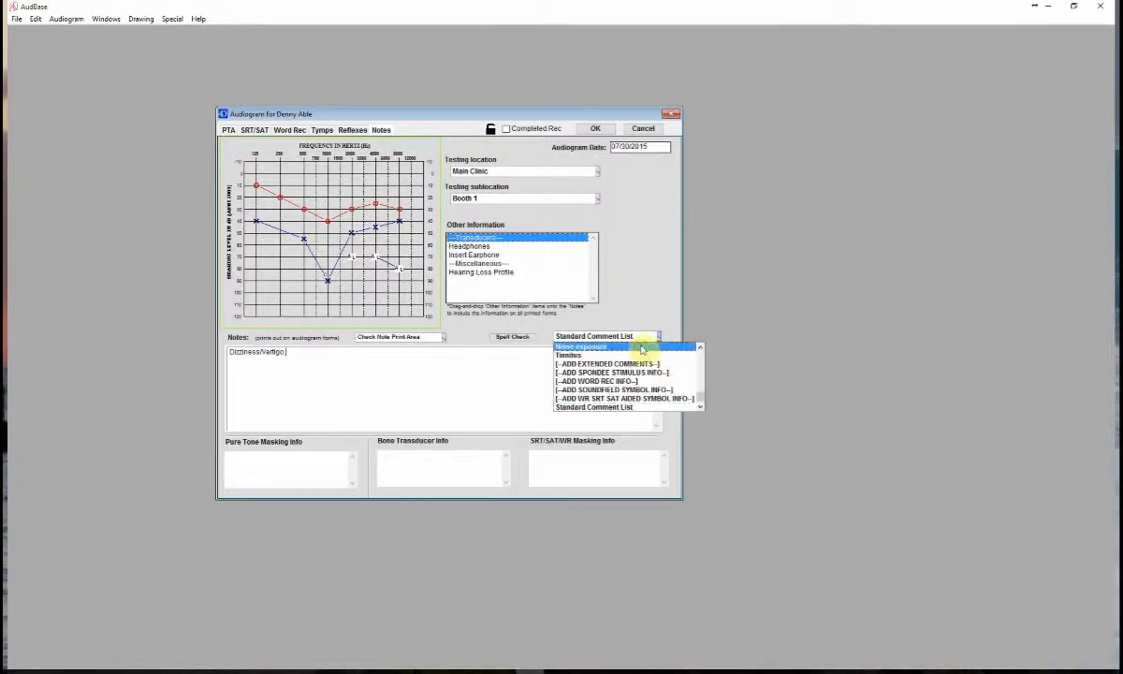
click(639, 346)
- Insert the SOAP Note template from the extended comments into the audiogram notes
click(645, 336)
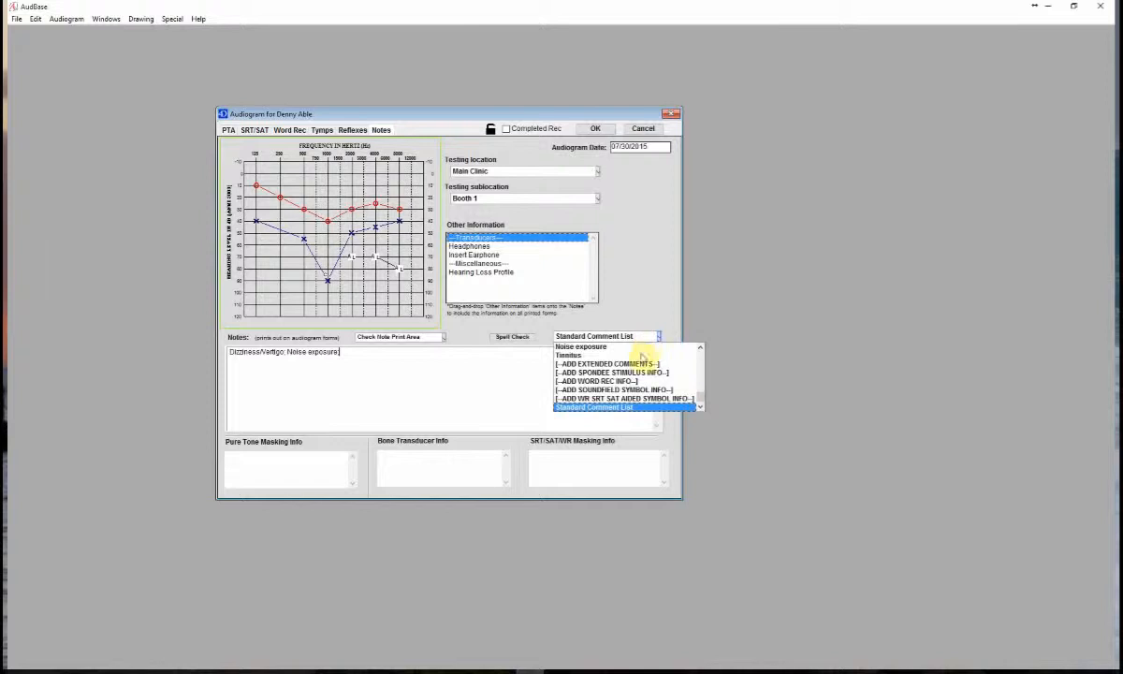
click(640, 363)
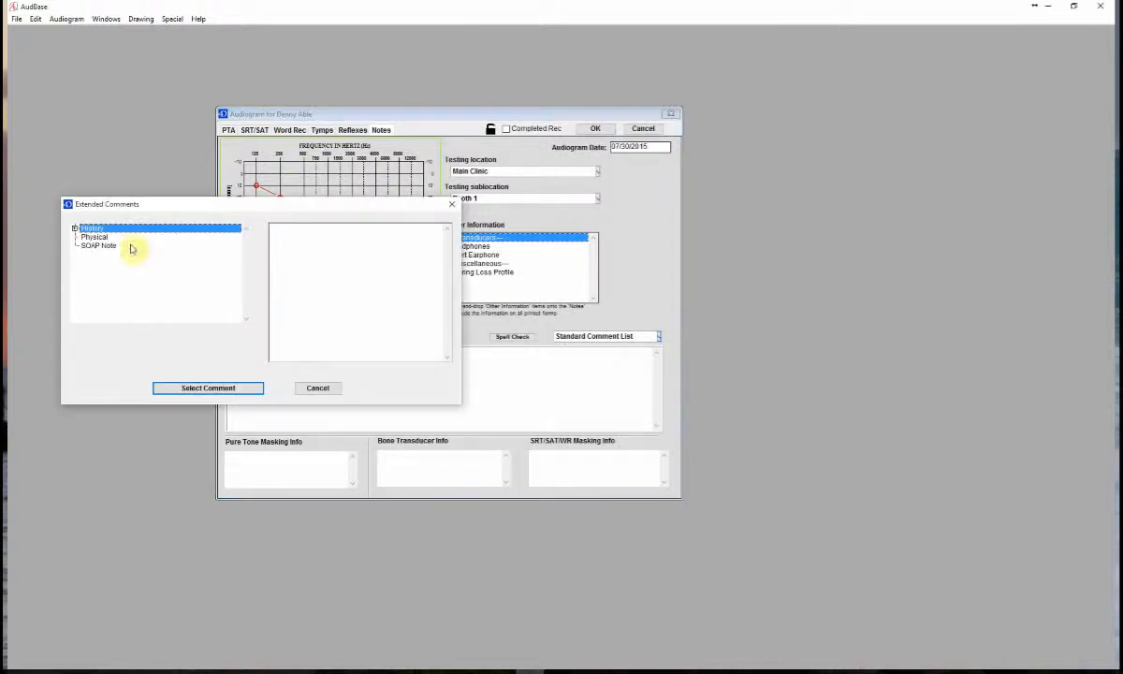
click(101, 245)
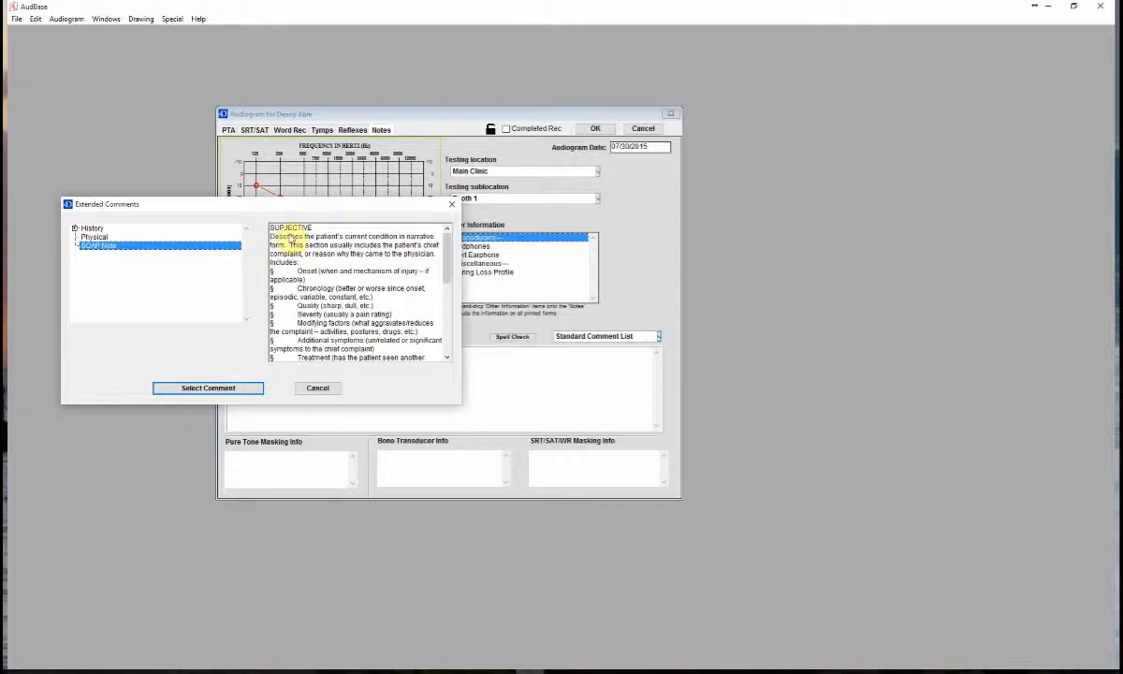
click(208, 388)
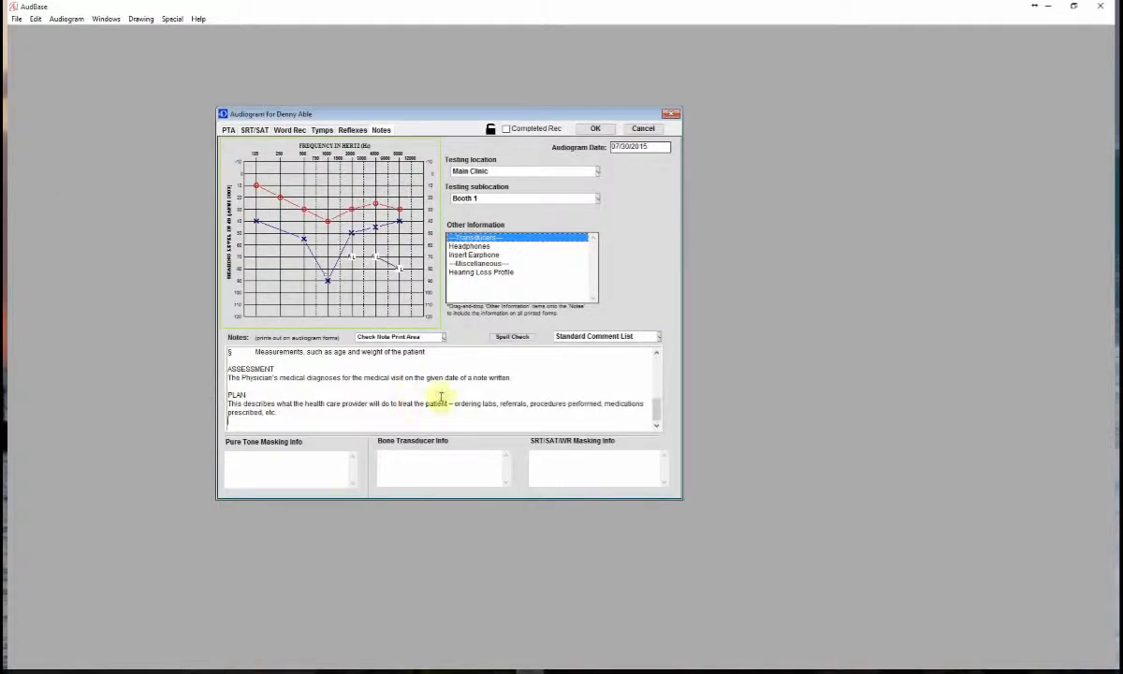
- Add the text "modify here" at the end of the Onset line in the notes
click(657, 365)
click(657, 363)
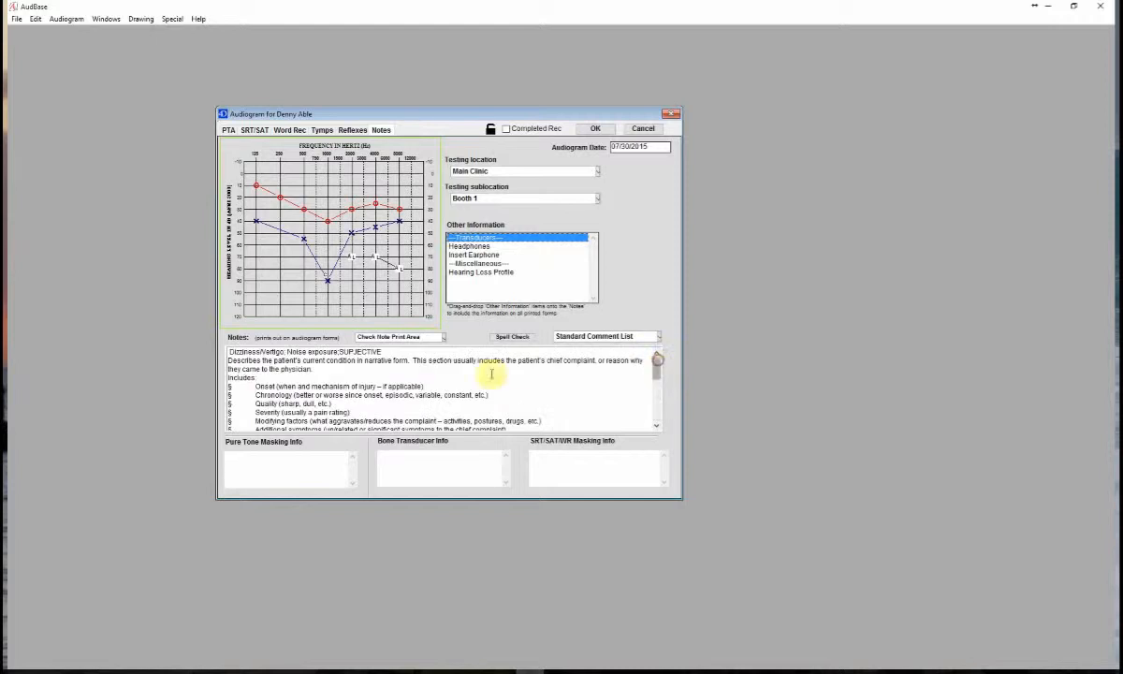
click(458, 387)
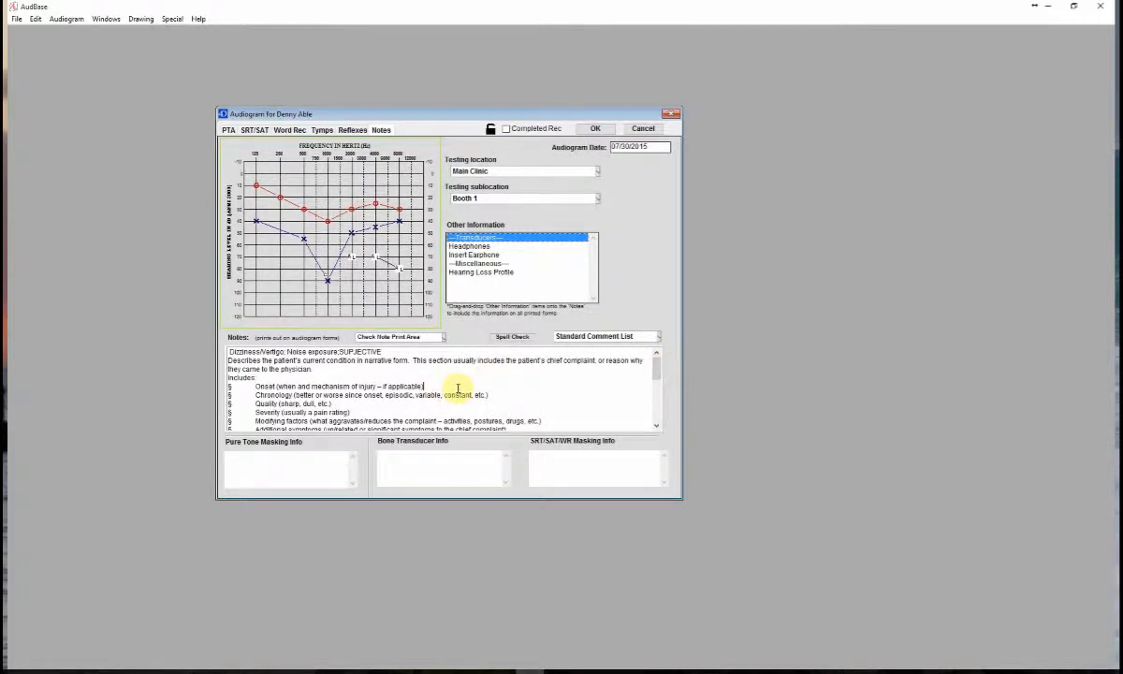
text(;)
text(modify ha)
text(a)
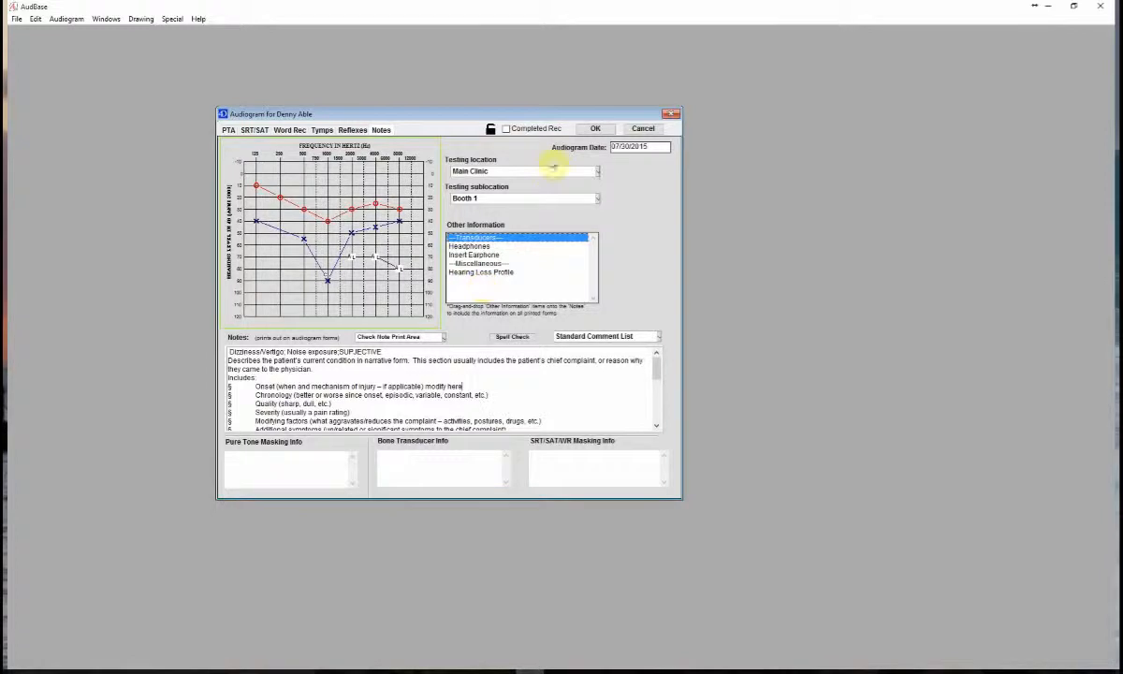
- Save the audiogram with the primary examiner's signature block and close the subject's record to return to the subject list
click(592, 131)
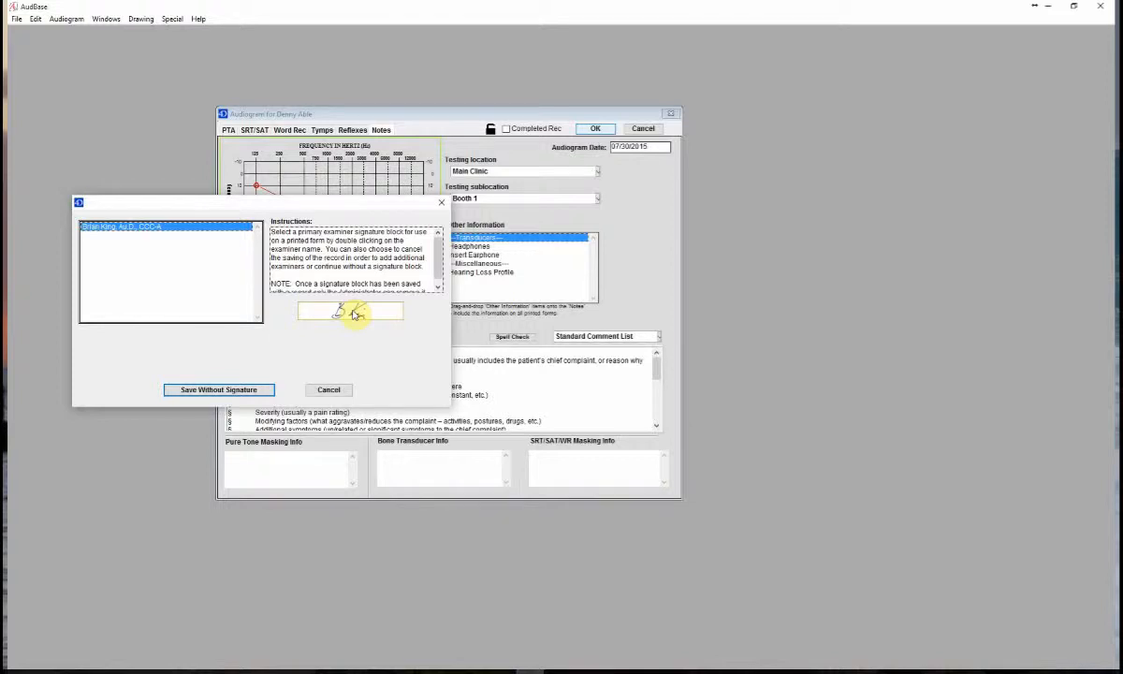
double_click(114, 227)
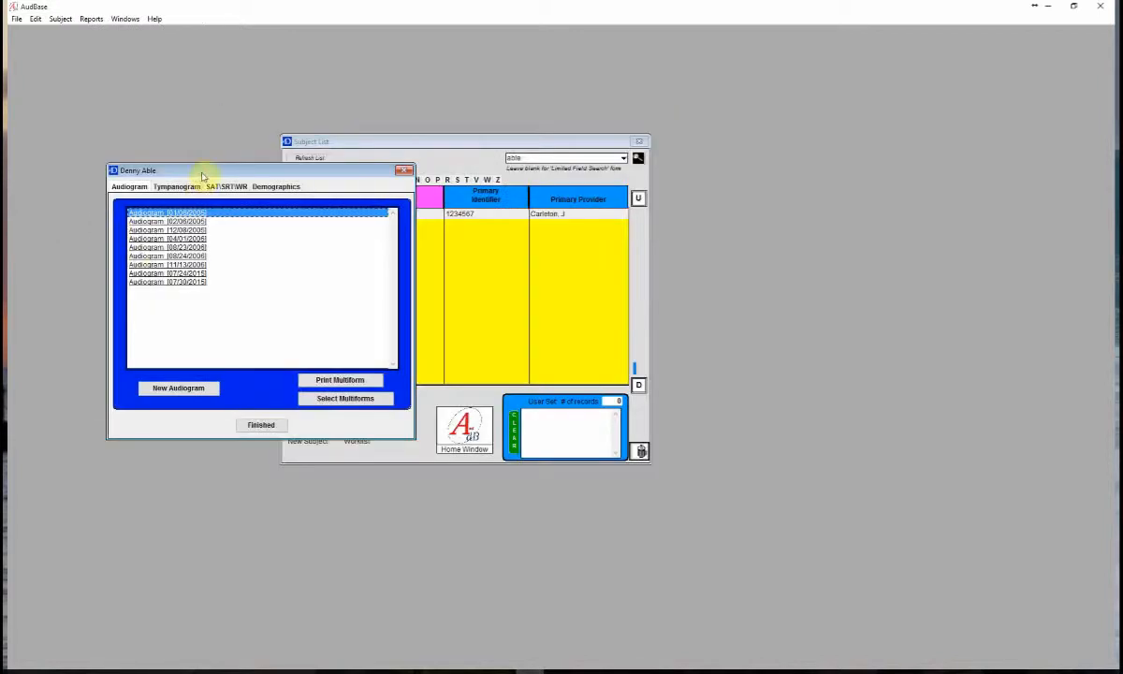
drag(200, 171, 389, 160)
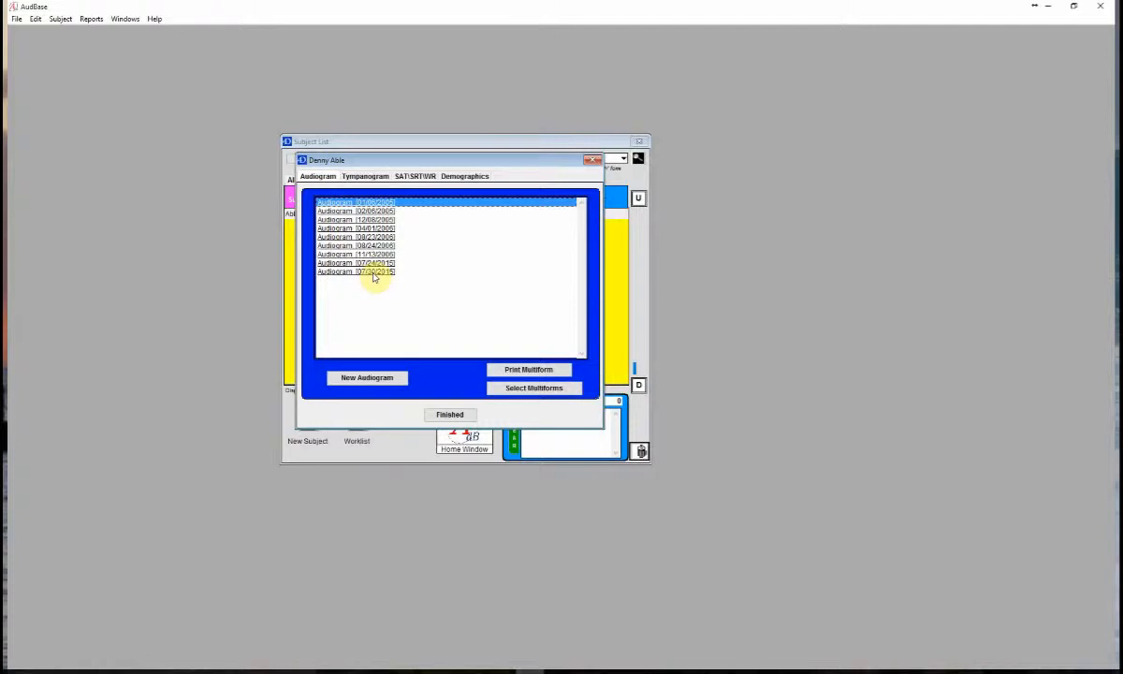
click(448, 413)
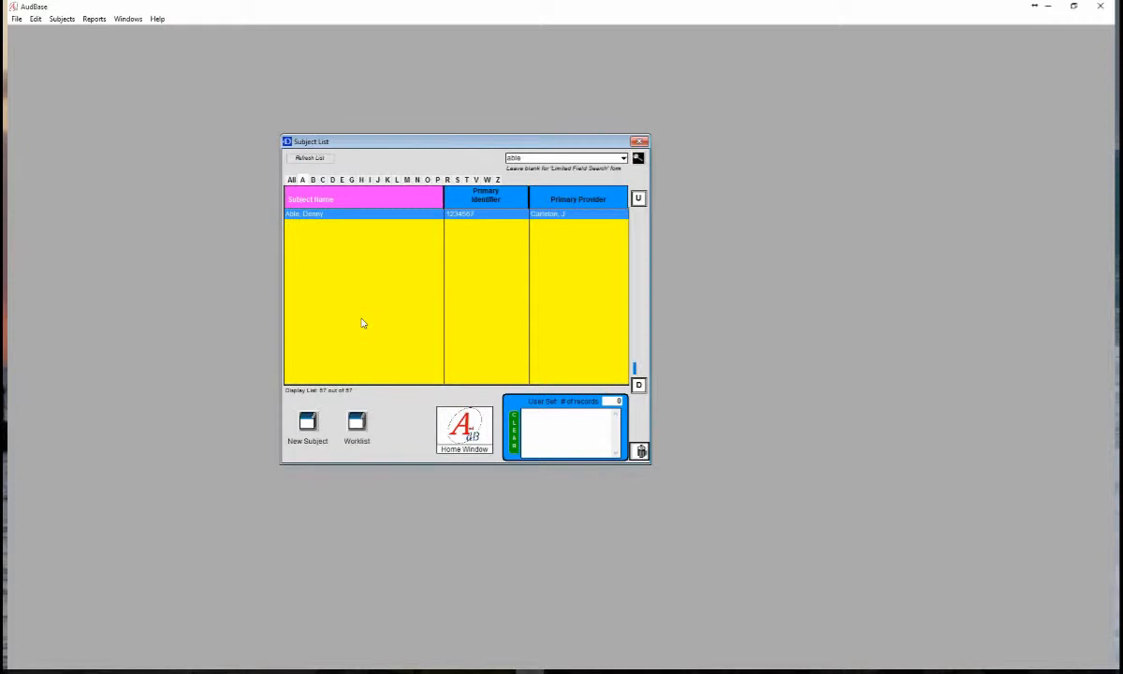
click(249, 285)
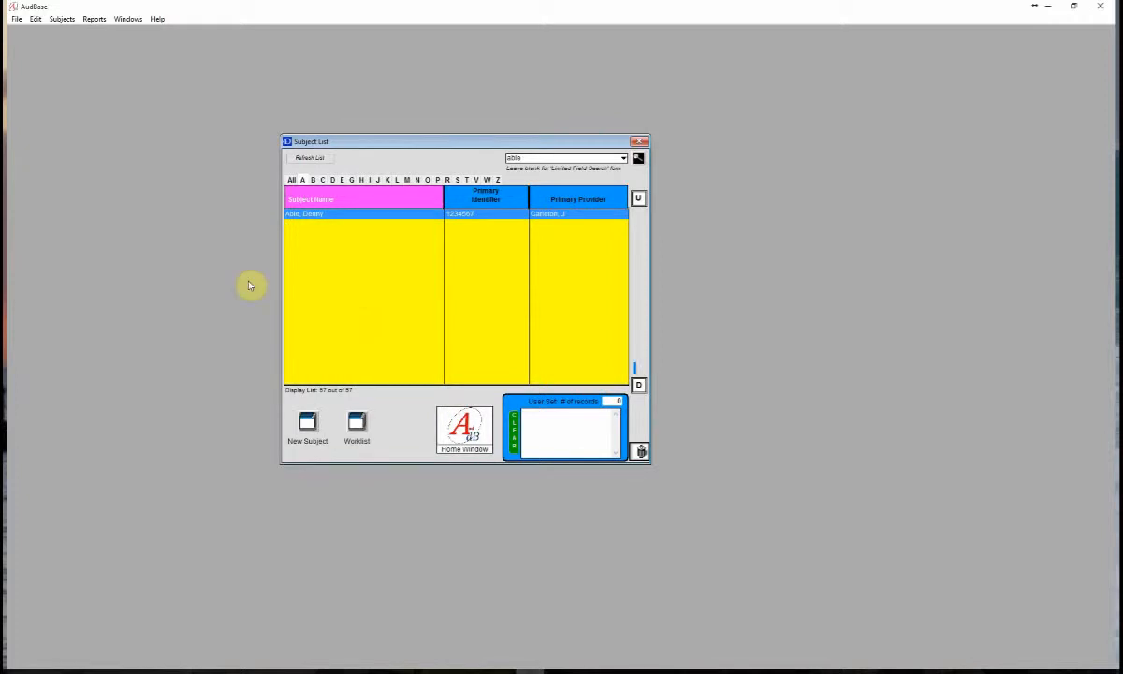